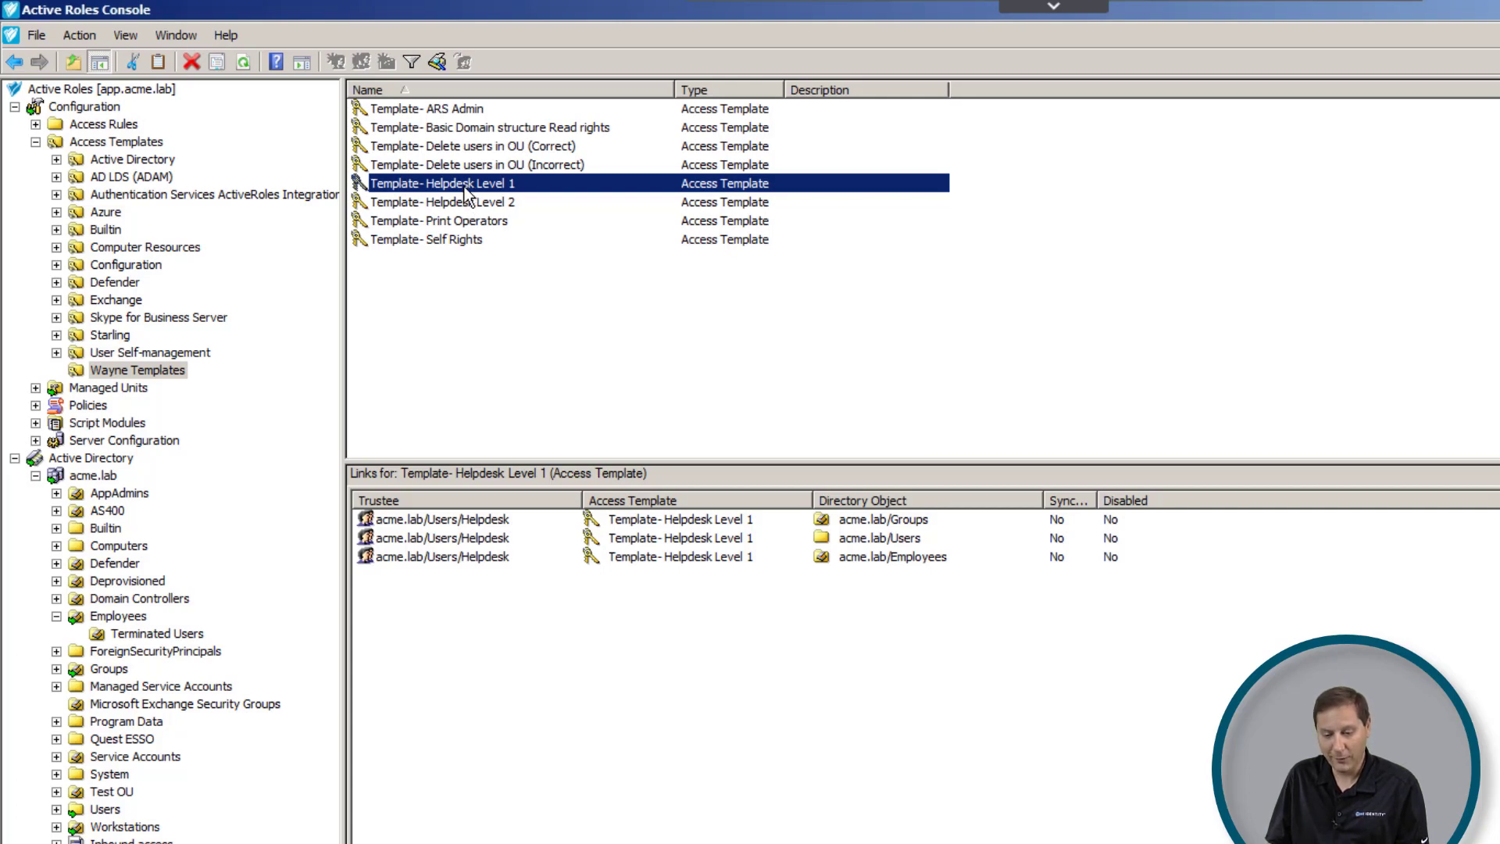
Open Helpdesk Level 1's permissions and review List and Read All Properties on domain, managed units, containers and OUs
double_click(466, 186)
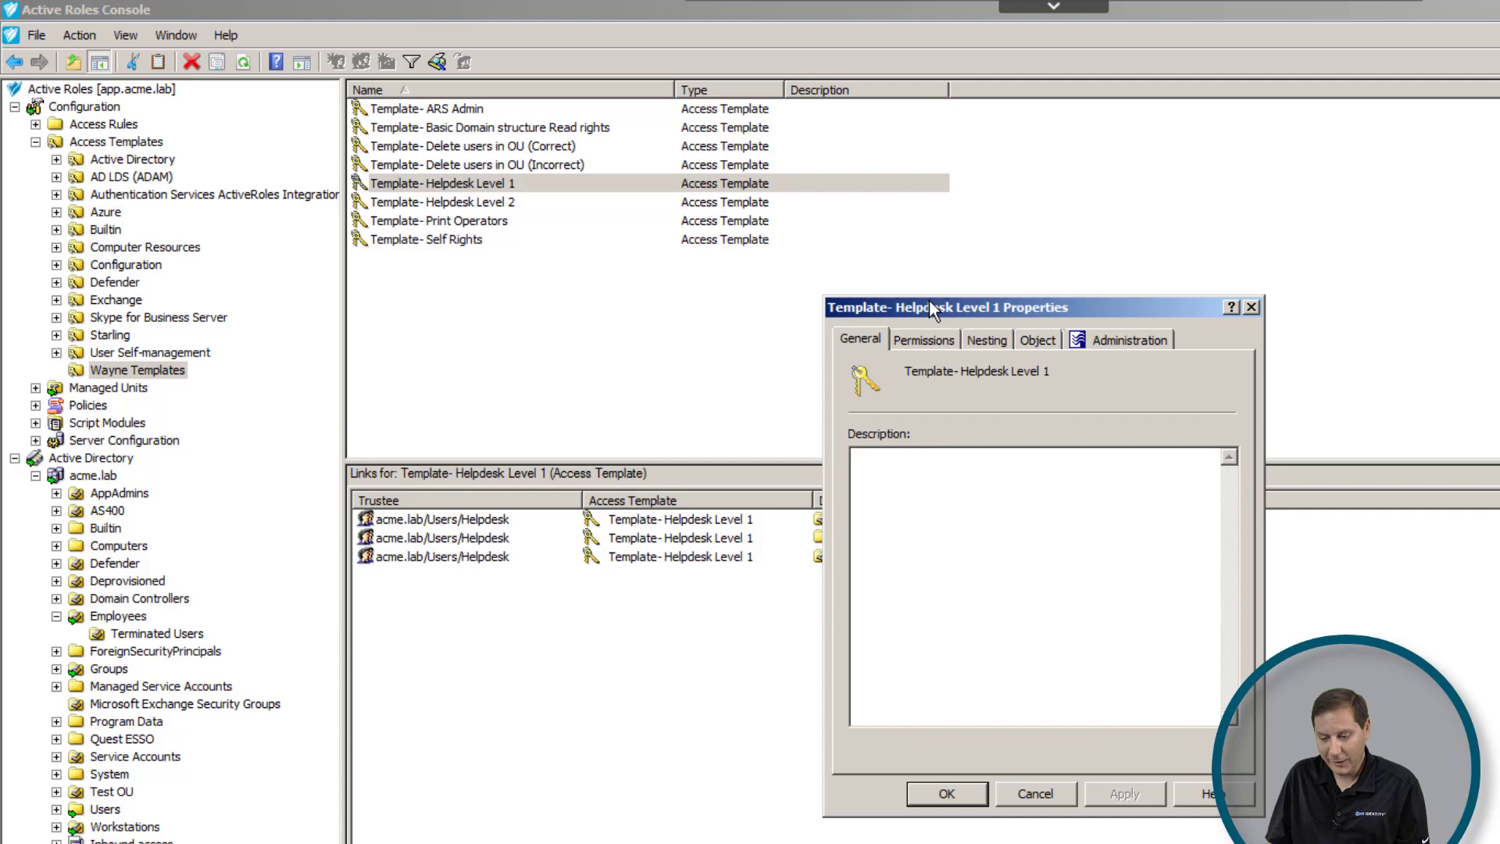
click(939, 342)
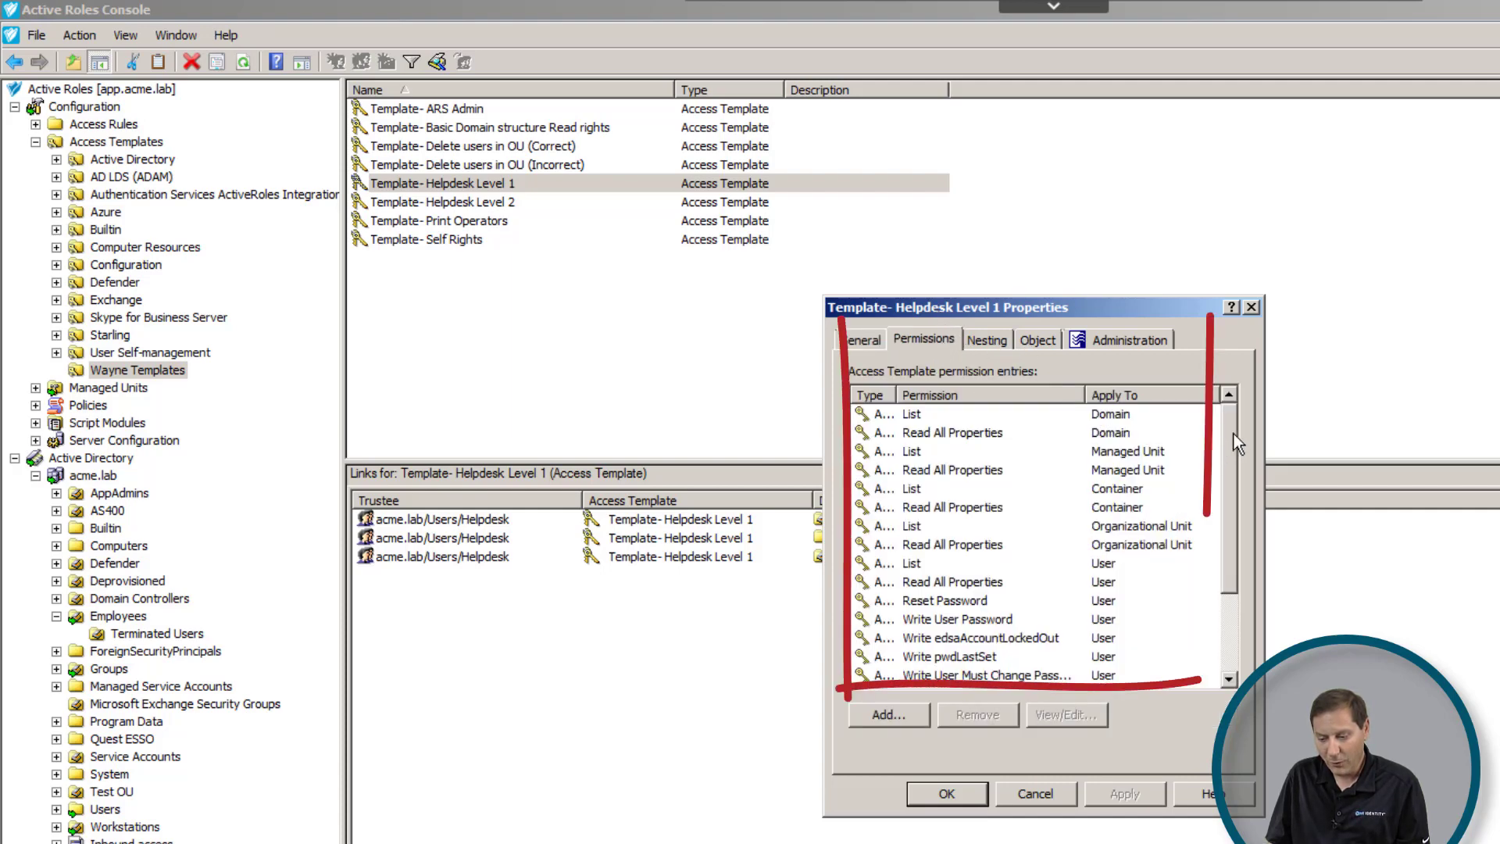
mouse_move(1234, 442)
mouse_down()
mouse_move(1234, 461)
mouse_move(1236, 420)
mouse_up()
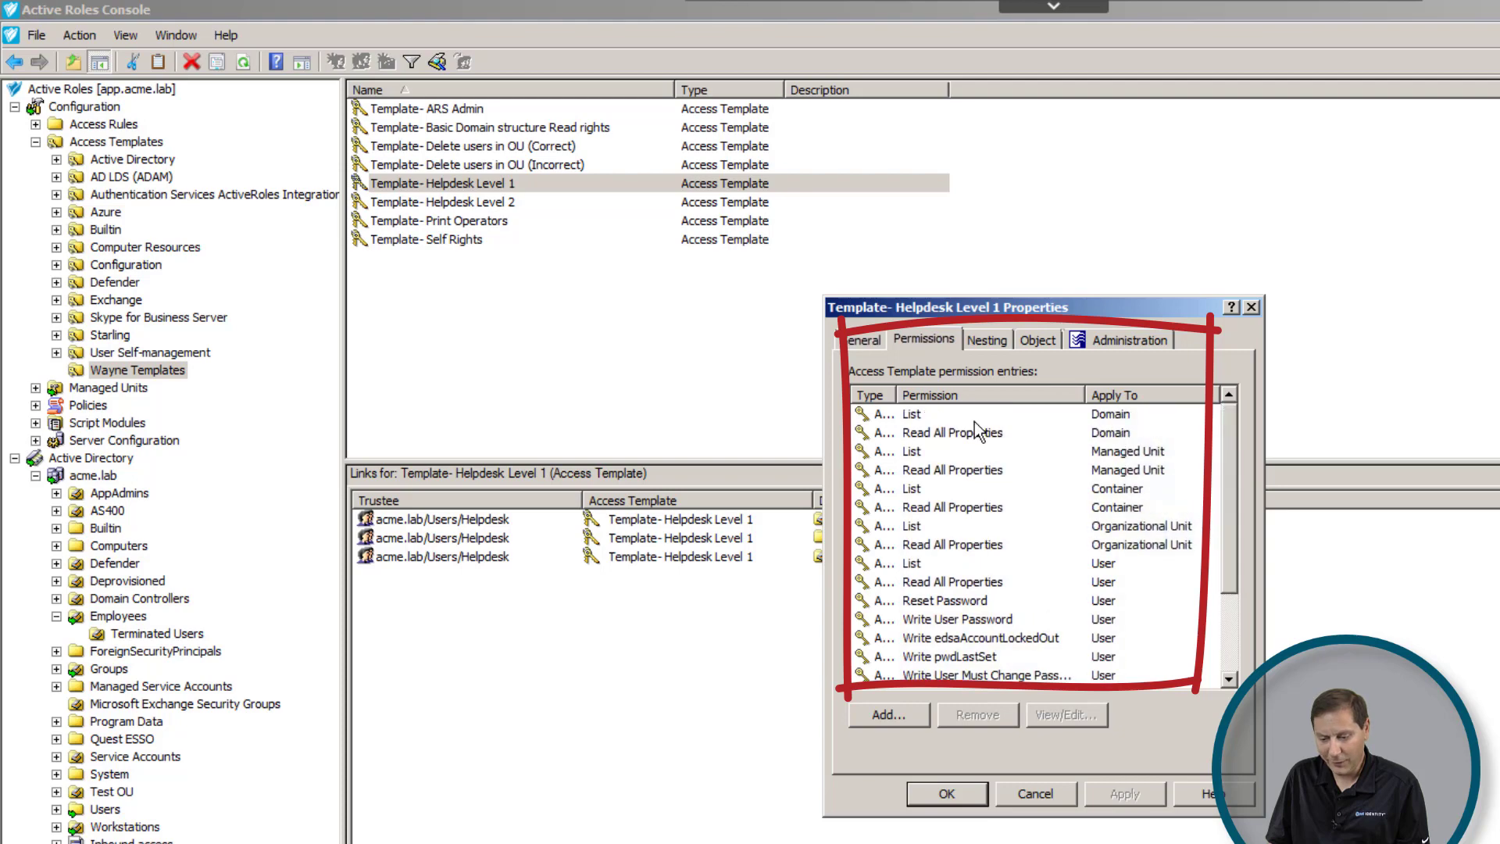
click(974, 420)
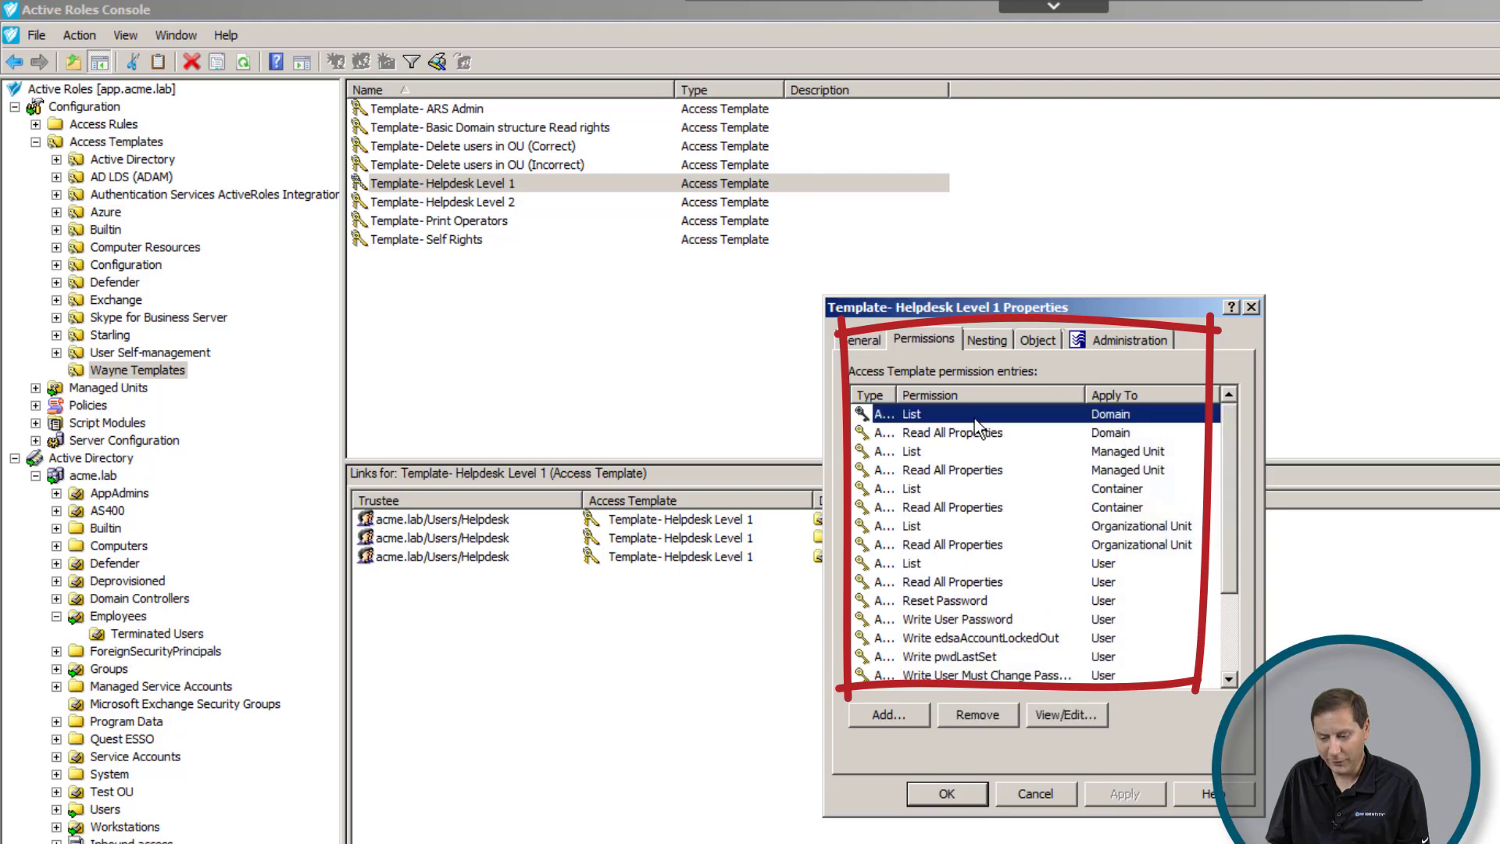
click(942, 456)
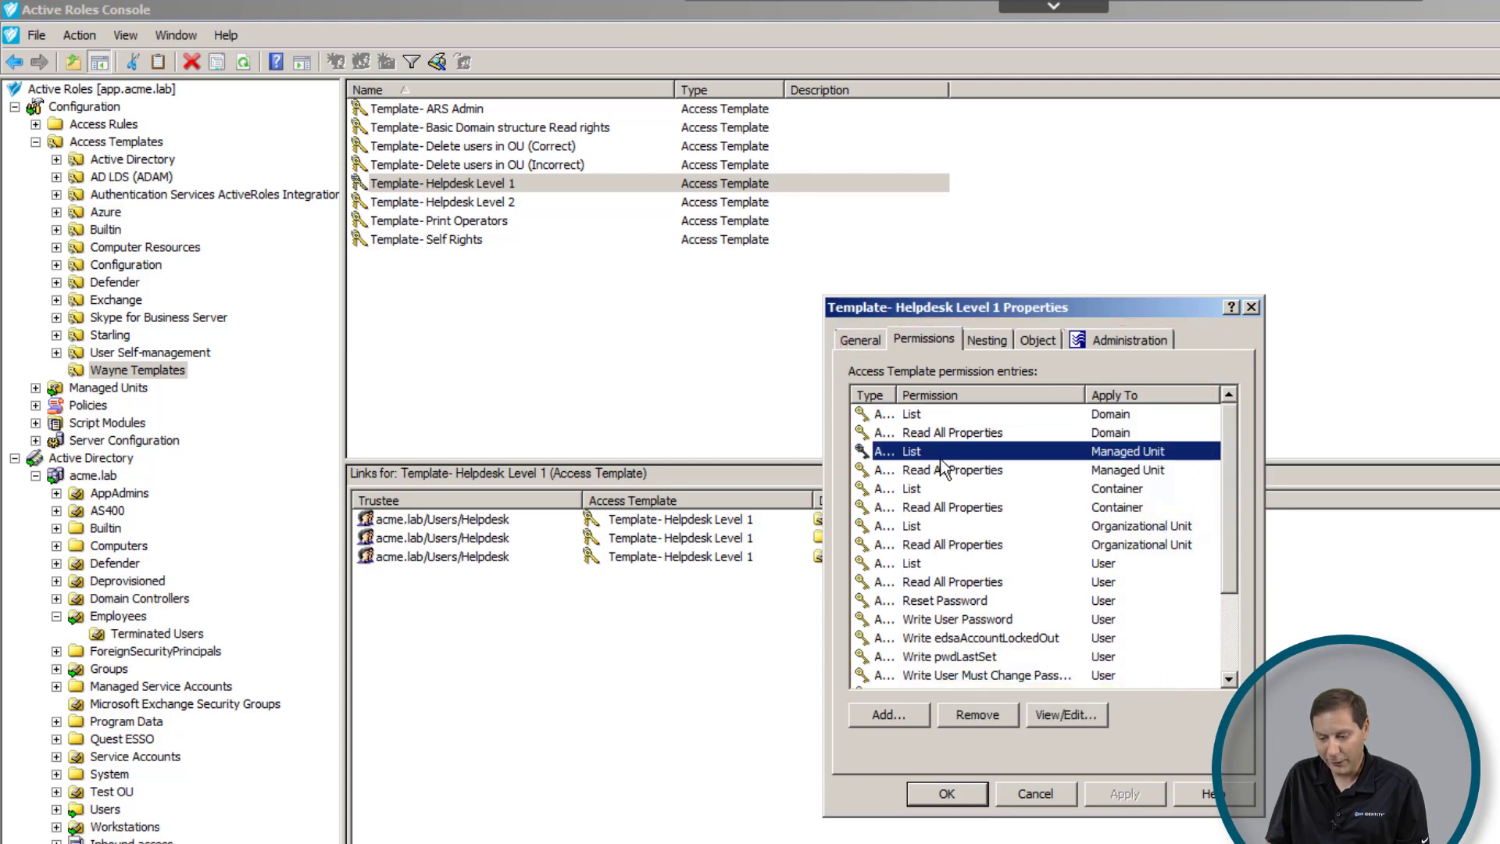
click(942, 507)
click(950, 550)
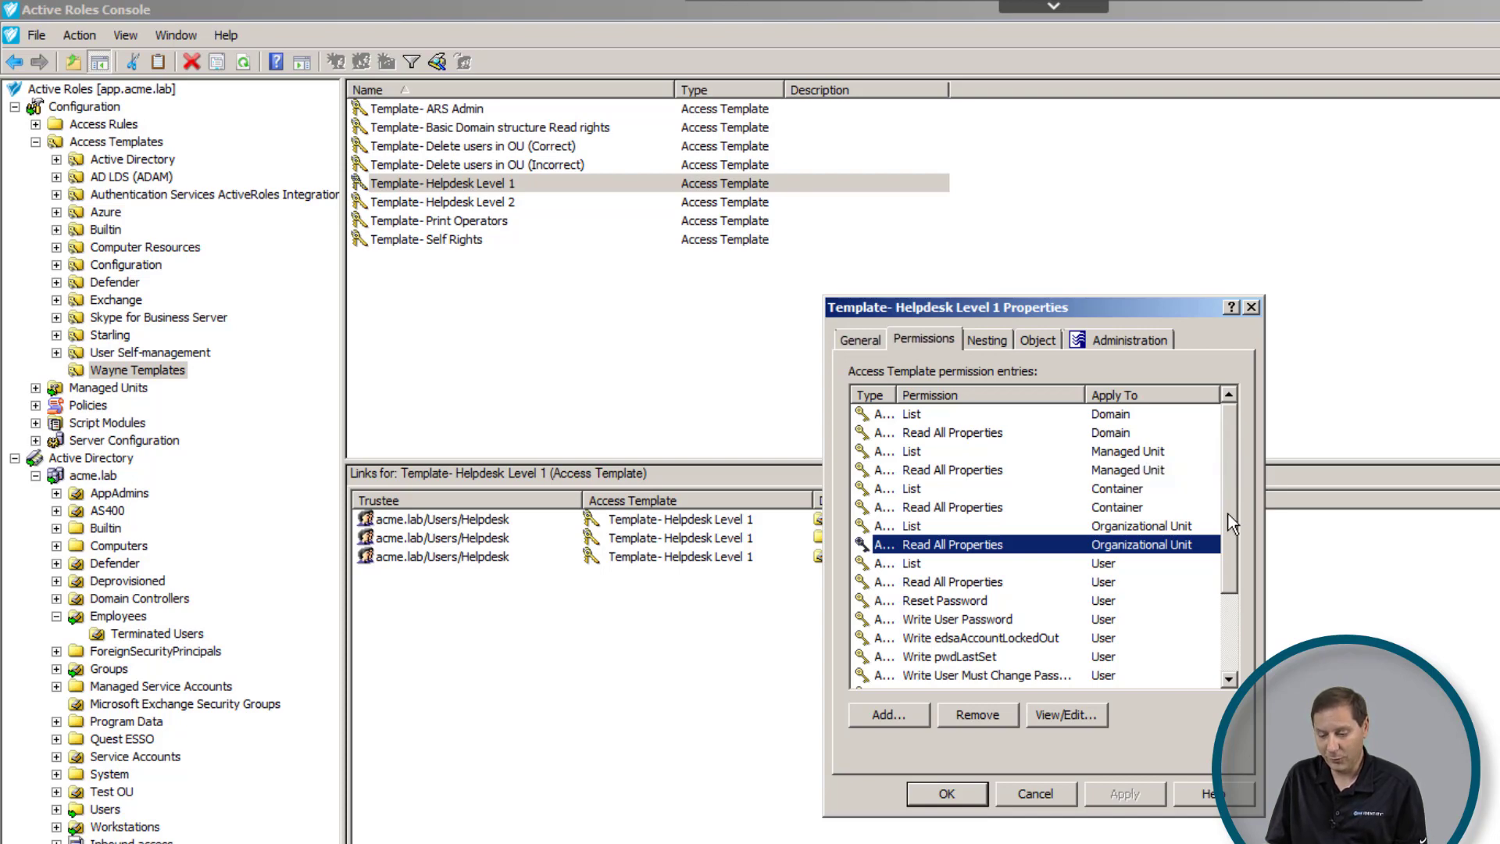
Review the user entries Read All Properties, Reset Password and Write pwdLastSet, plus List on groups
scroll(1212, 578, down, 2)
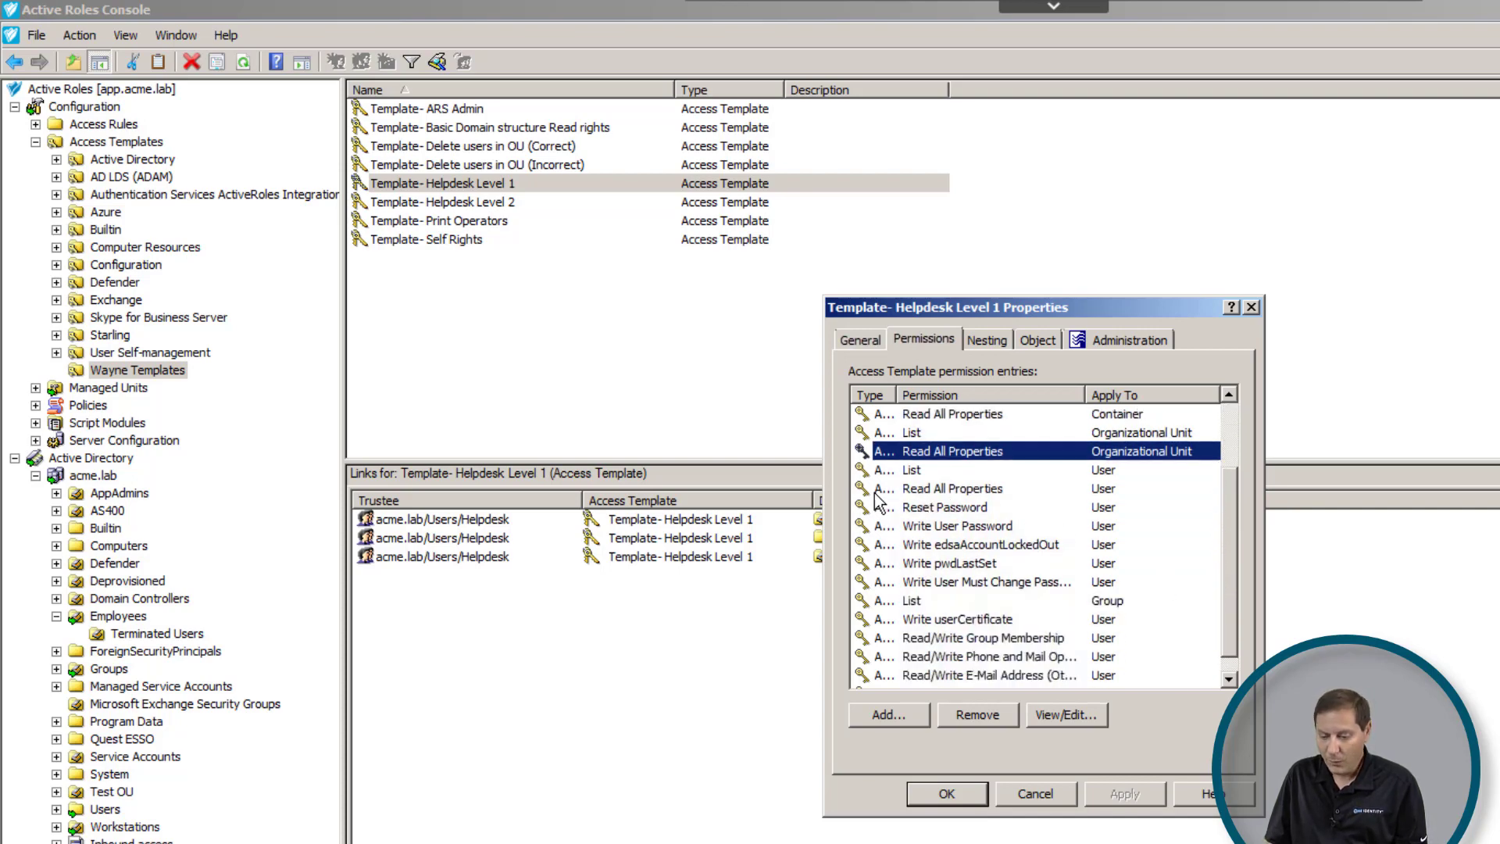
click(958, 493)
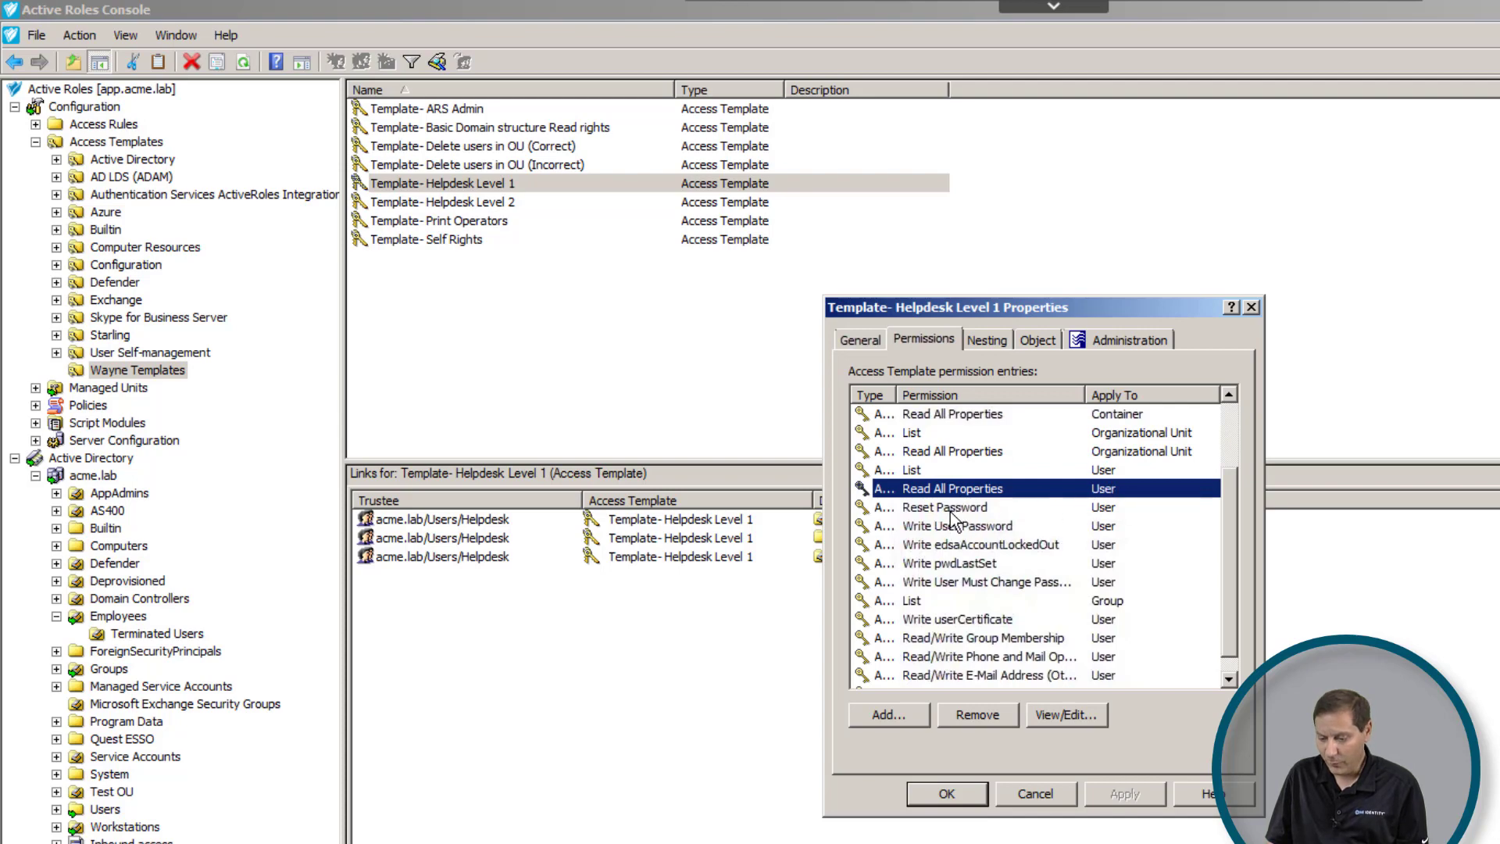
click(959, 509)
click(978, 564)
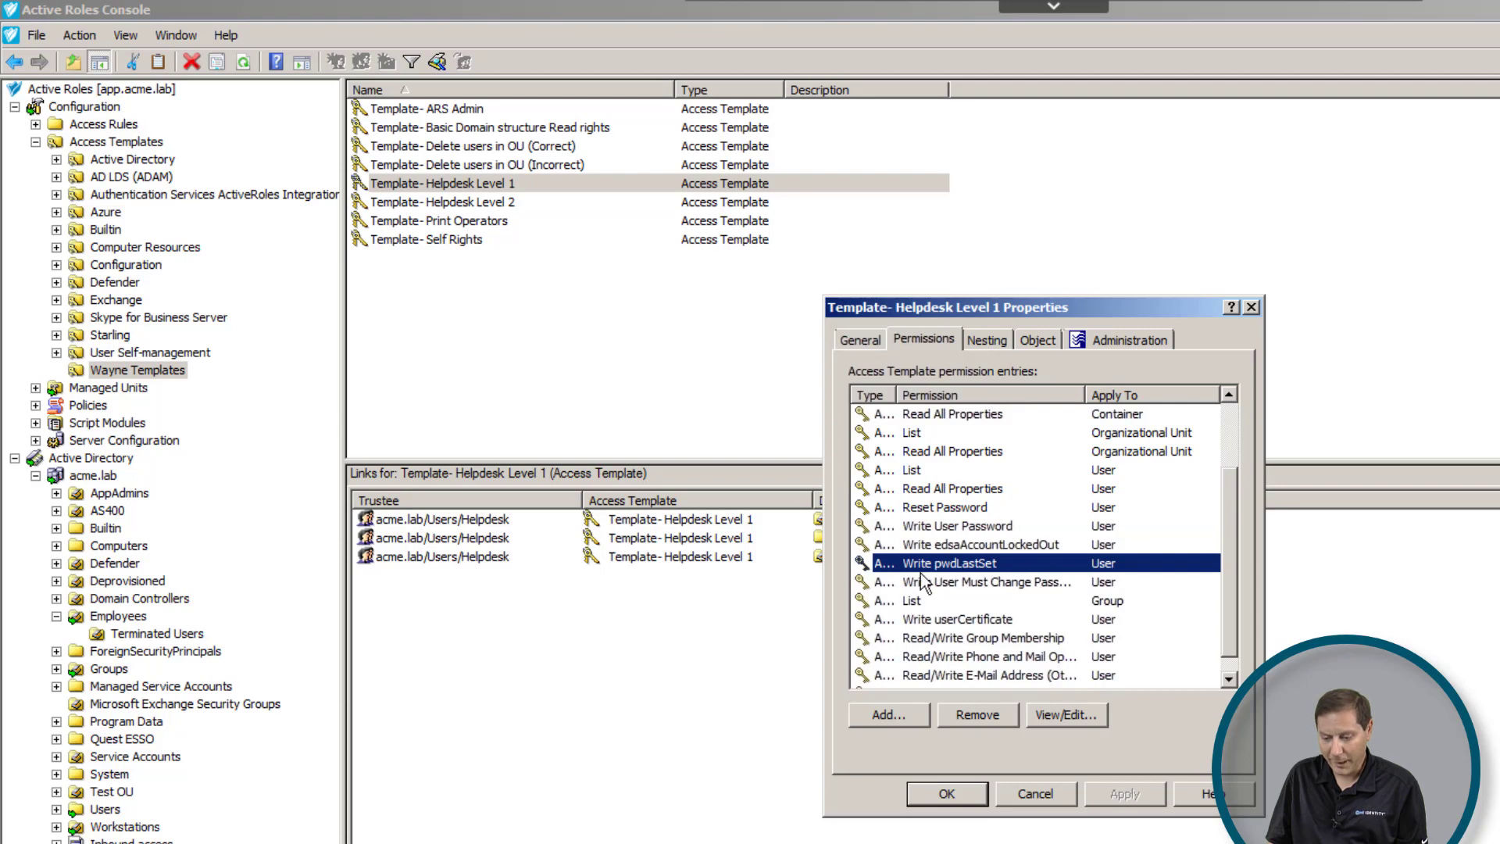
click(912, 601)
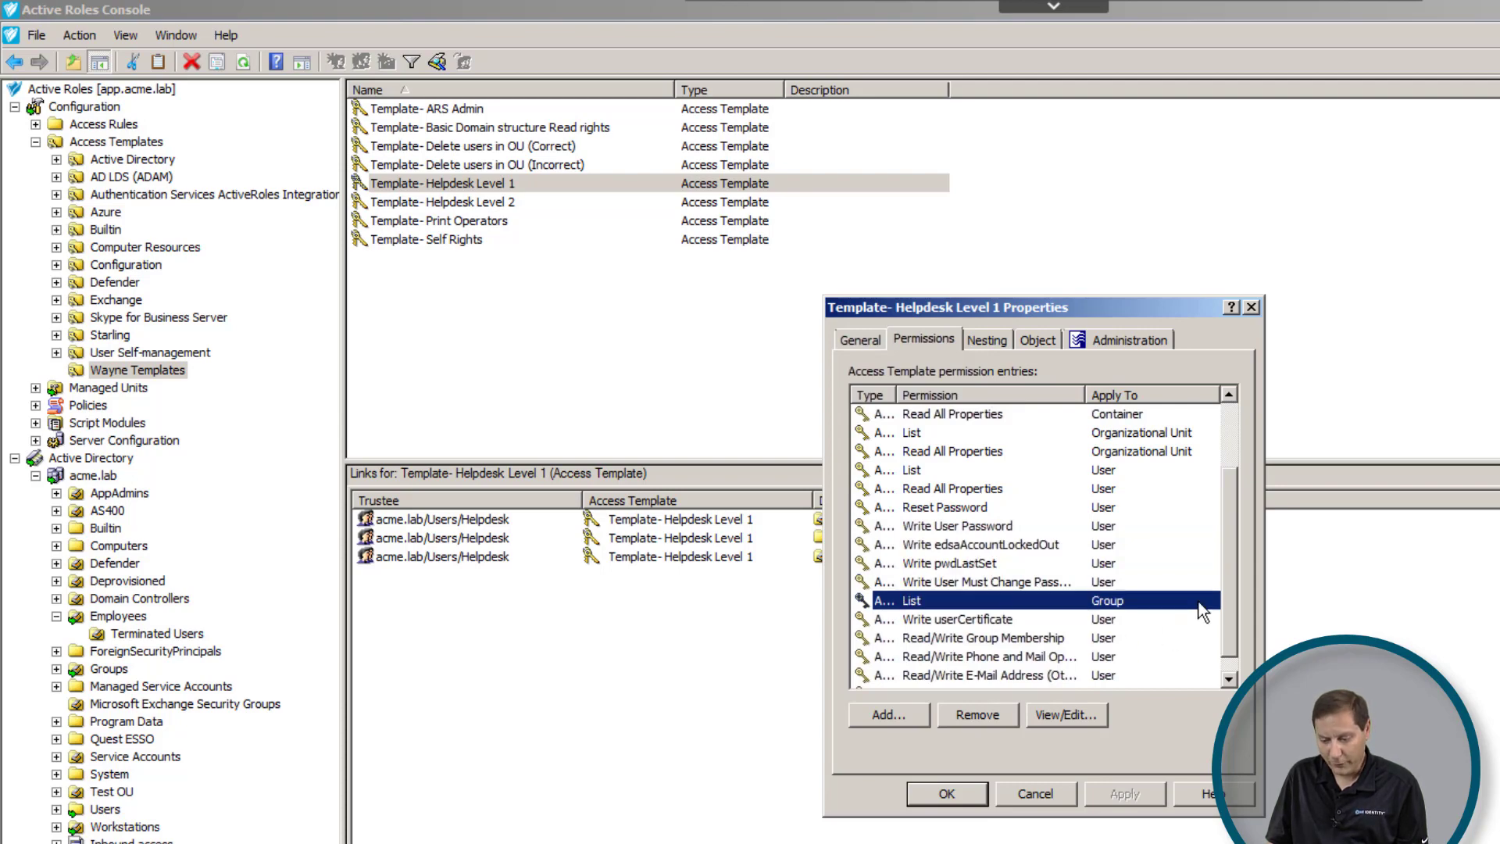
click(1230, 679)
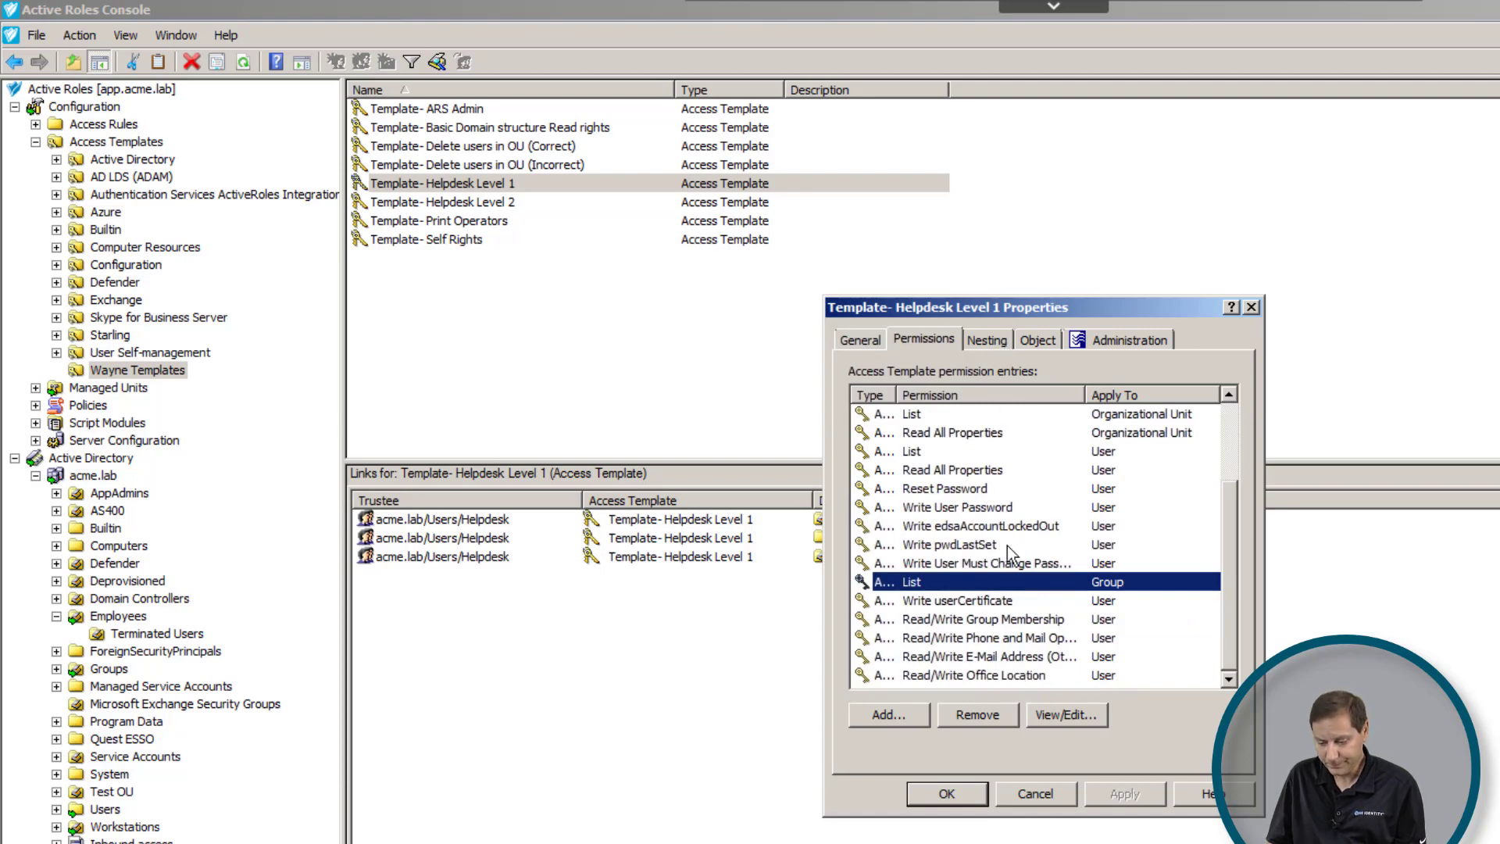
Review the nested templates Users - Deprovision, Users - Unlock Account and the last groups template on the Nesting page
click(987, 337)
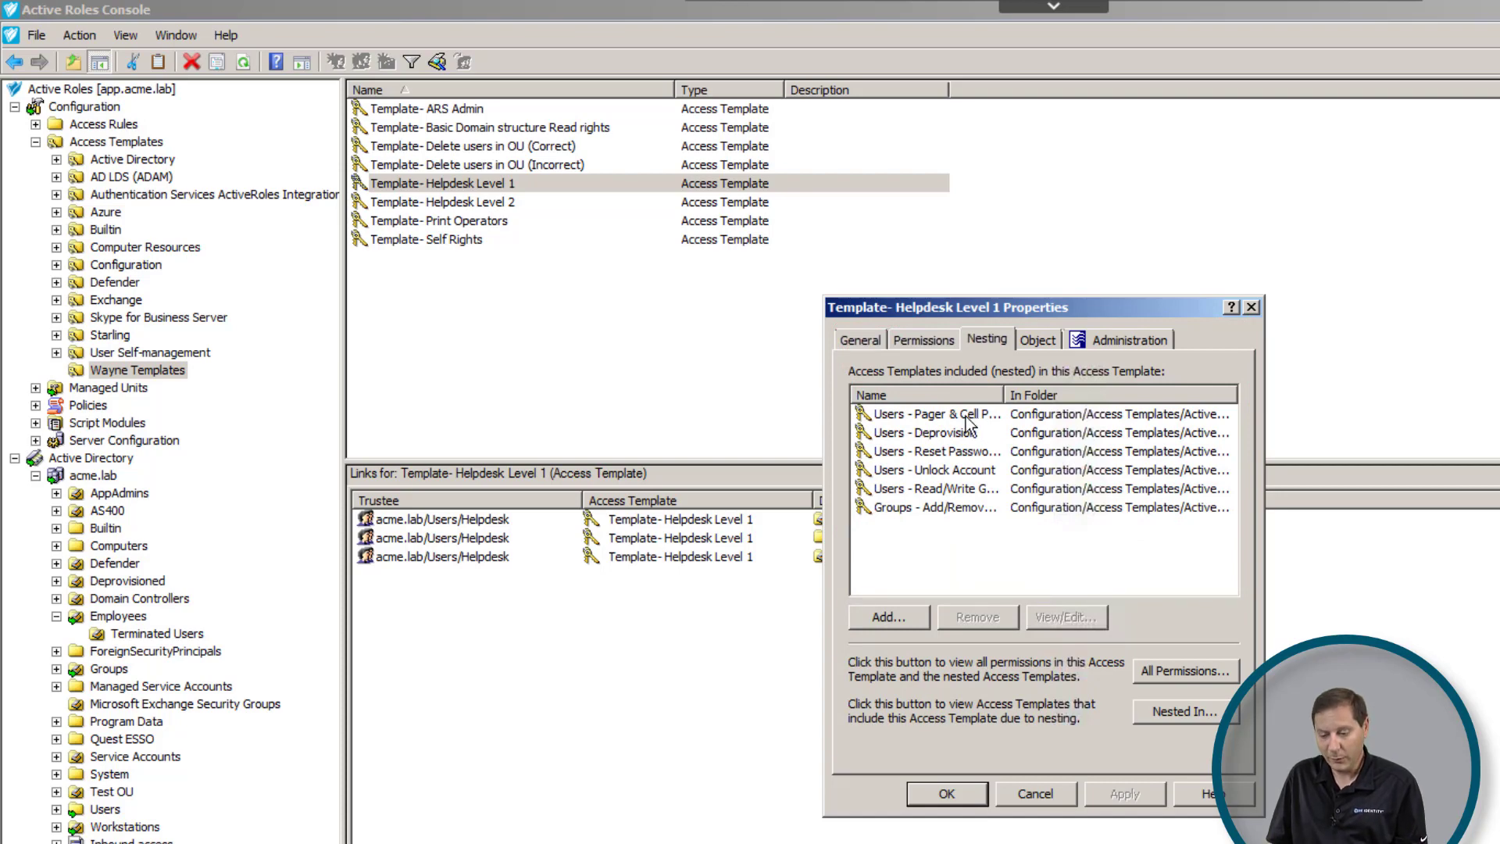
click(924, 434)
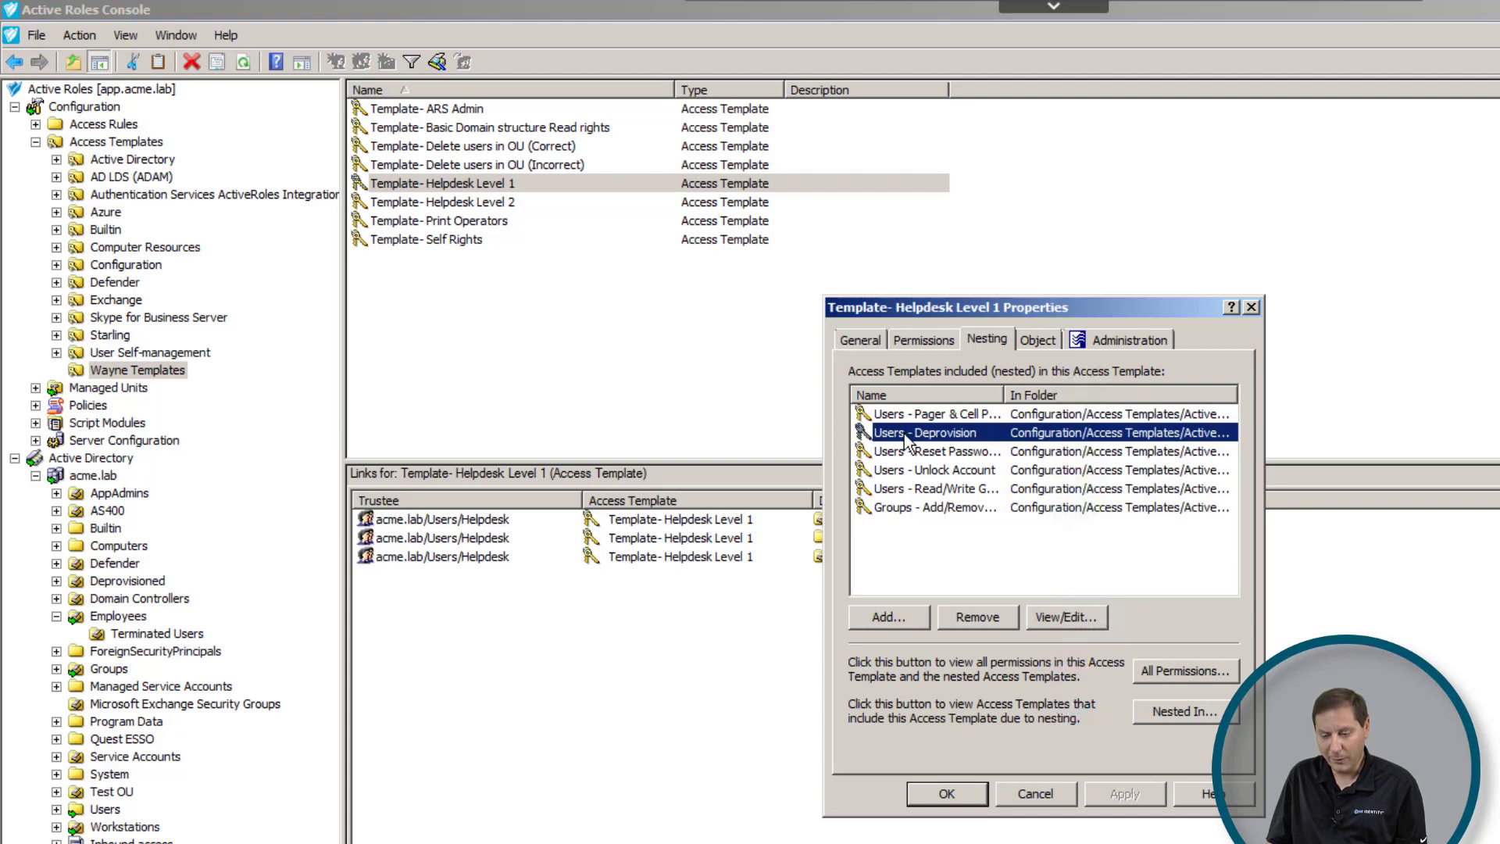
click(953, 472)
click(939, 508)
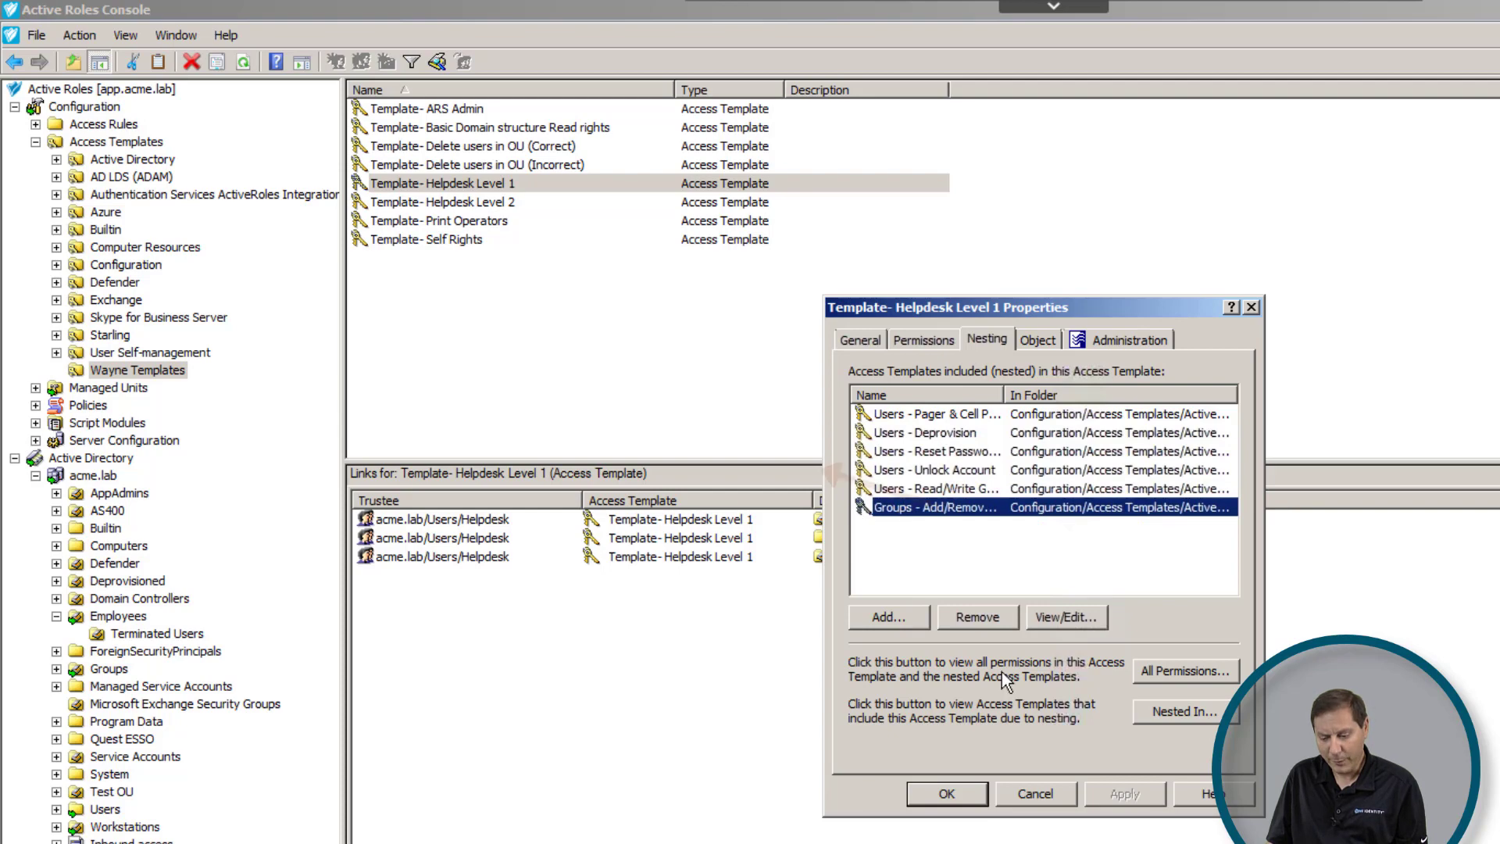
Close the properties unchanged and show the built-in Advanced access templates, selecting Computer Objects - List
click(1036, 794)
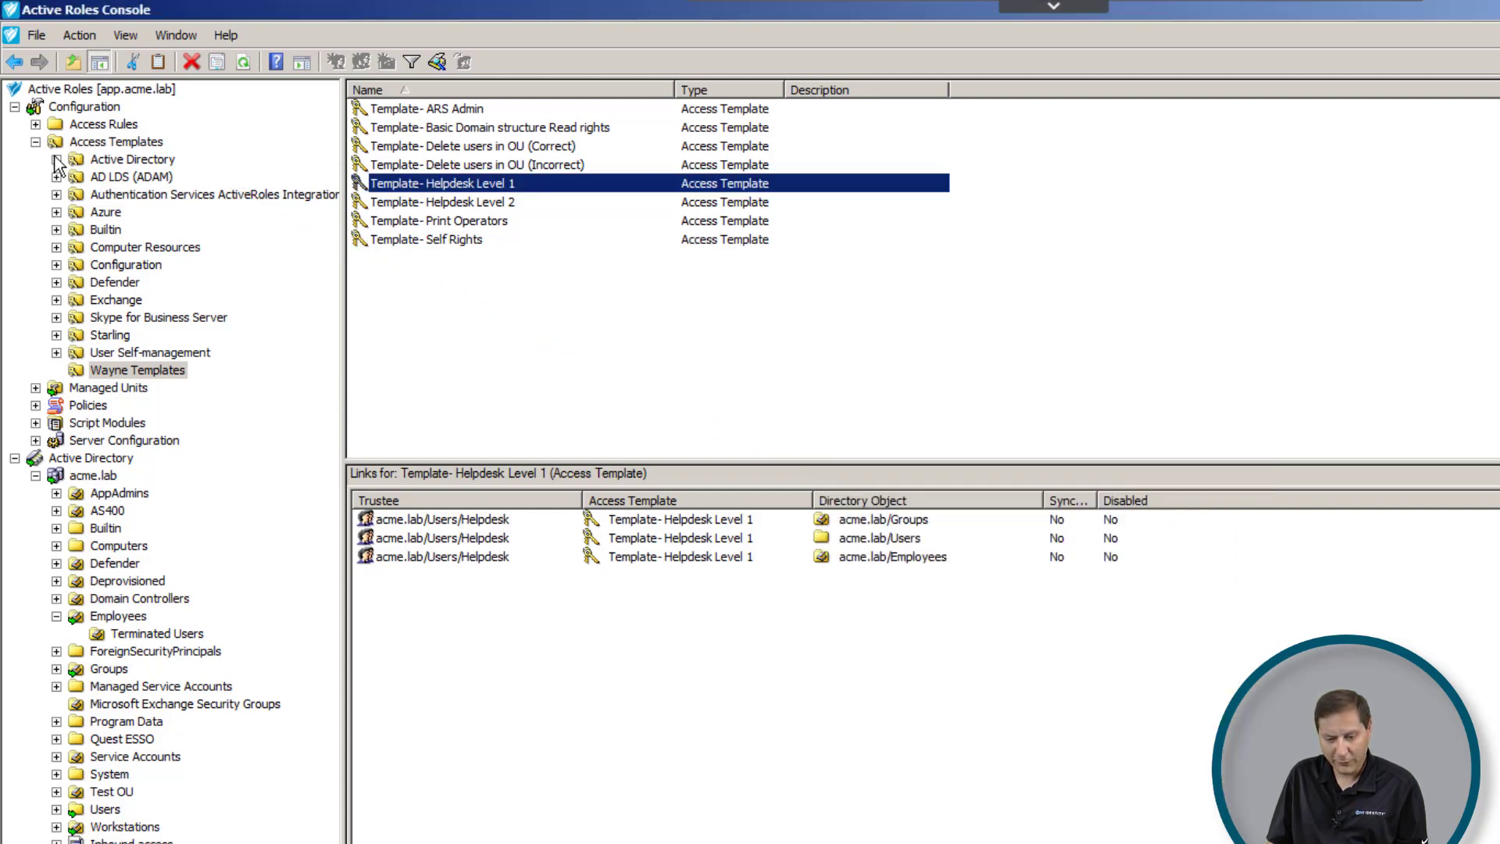
click(56, 159)
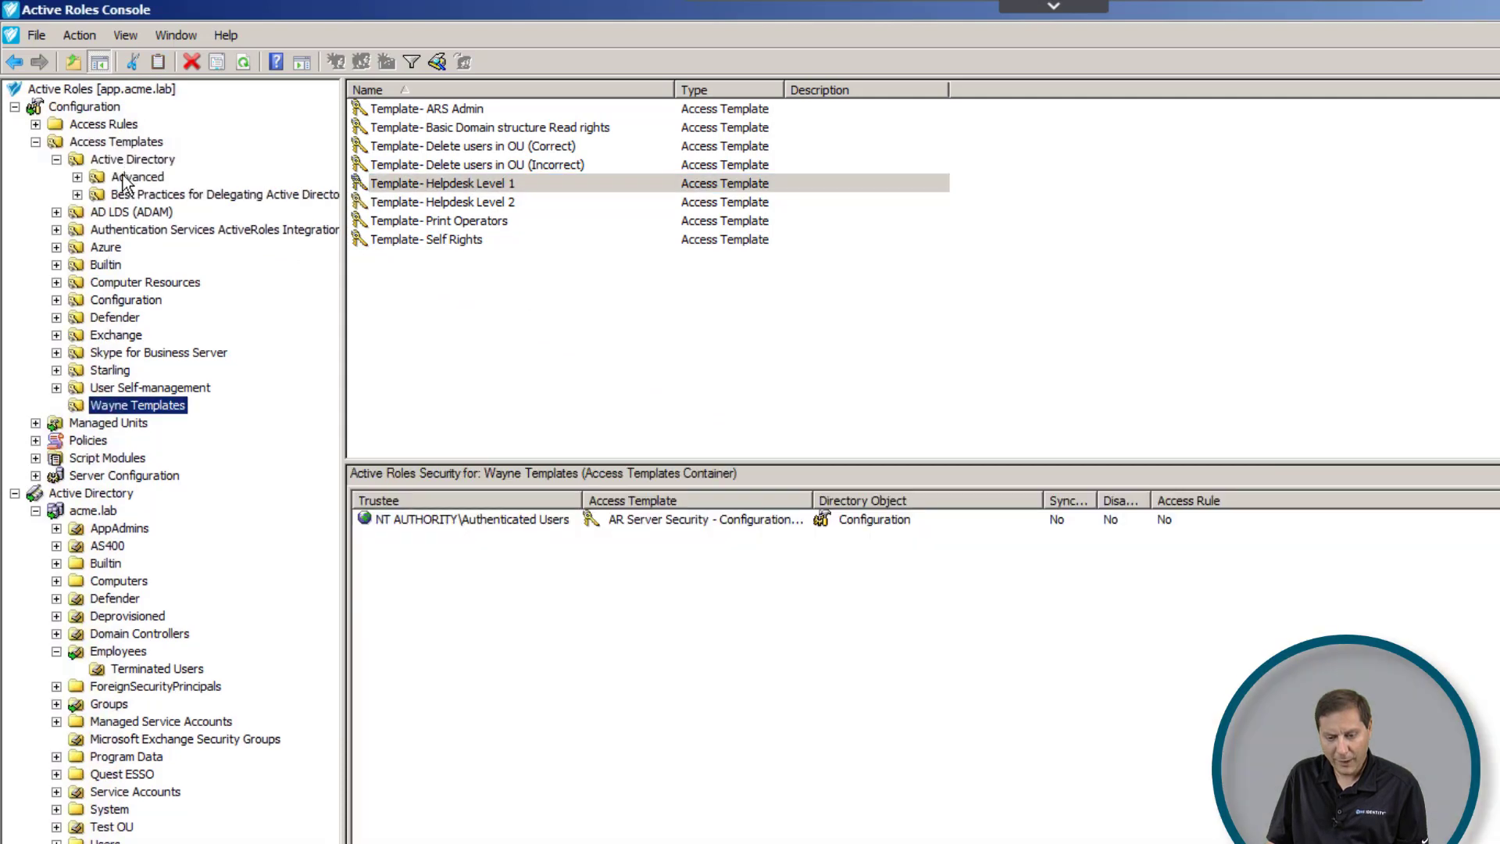
click(133, 176)
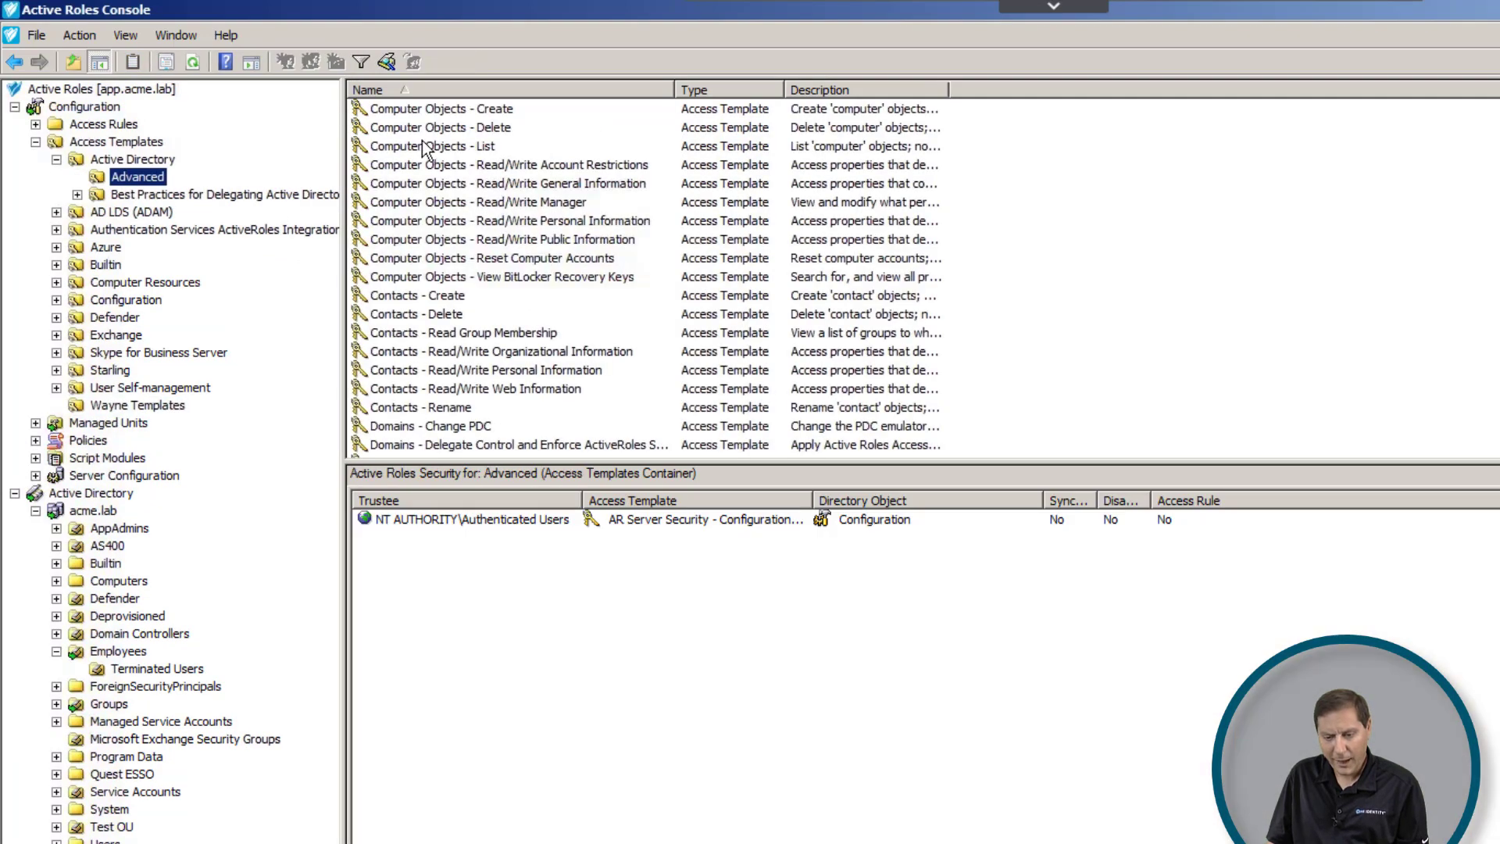
click(424, 147)
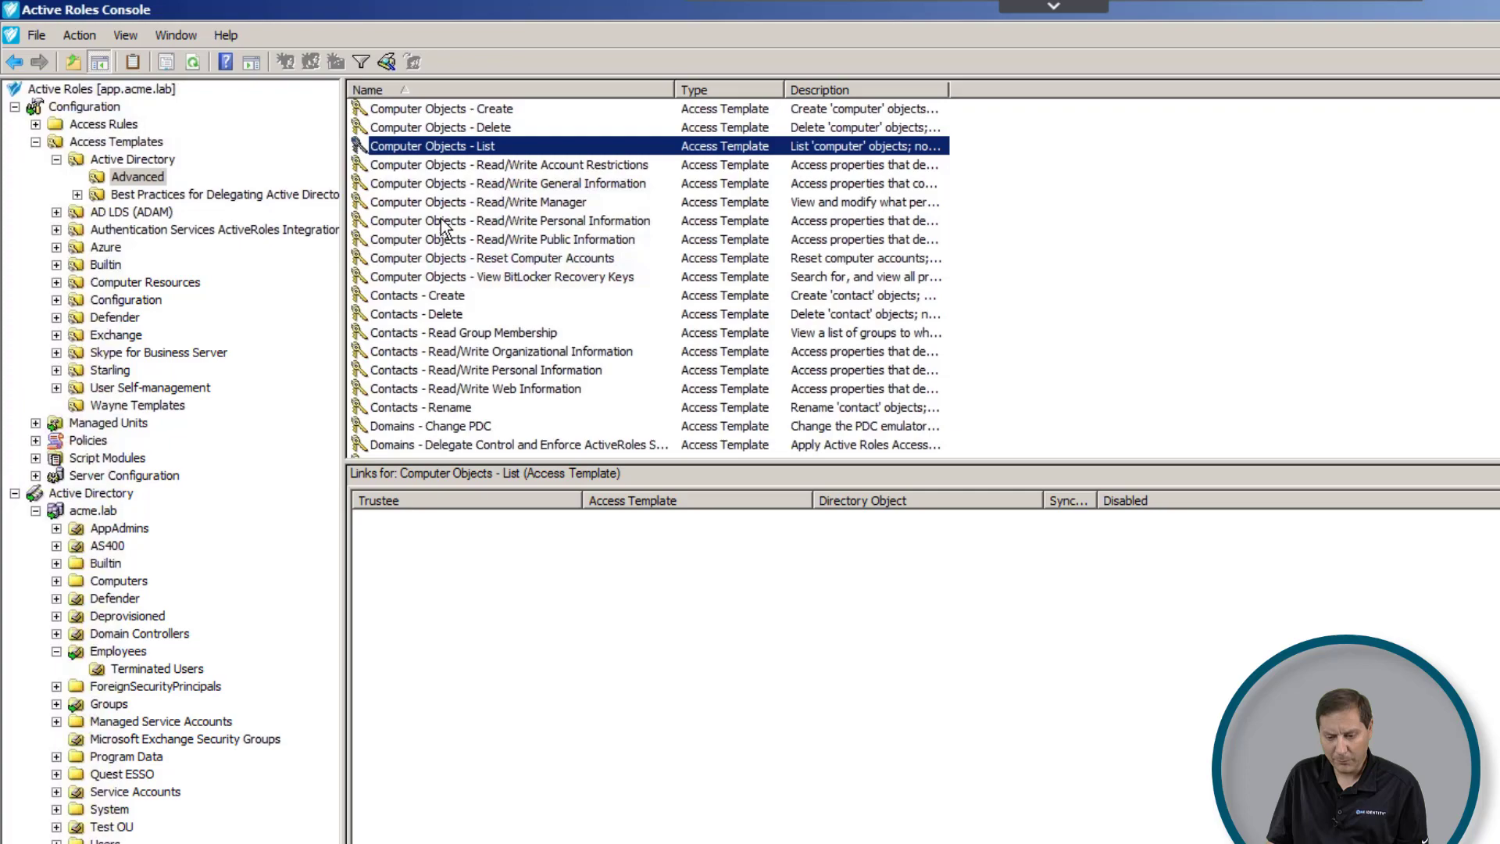
Scroll through the Advanced templates list, then select the Wayne Templates folder in the Configuration tree
scroll(449, 243, down, 4)
scroll(449, 243, down, 13)
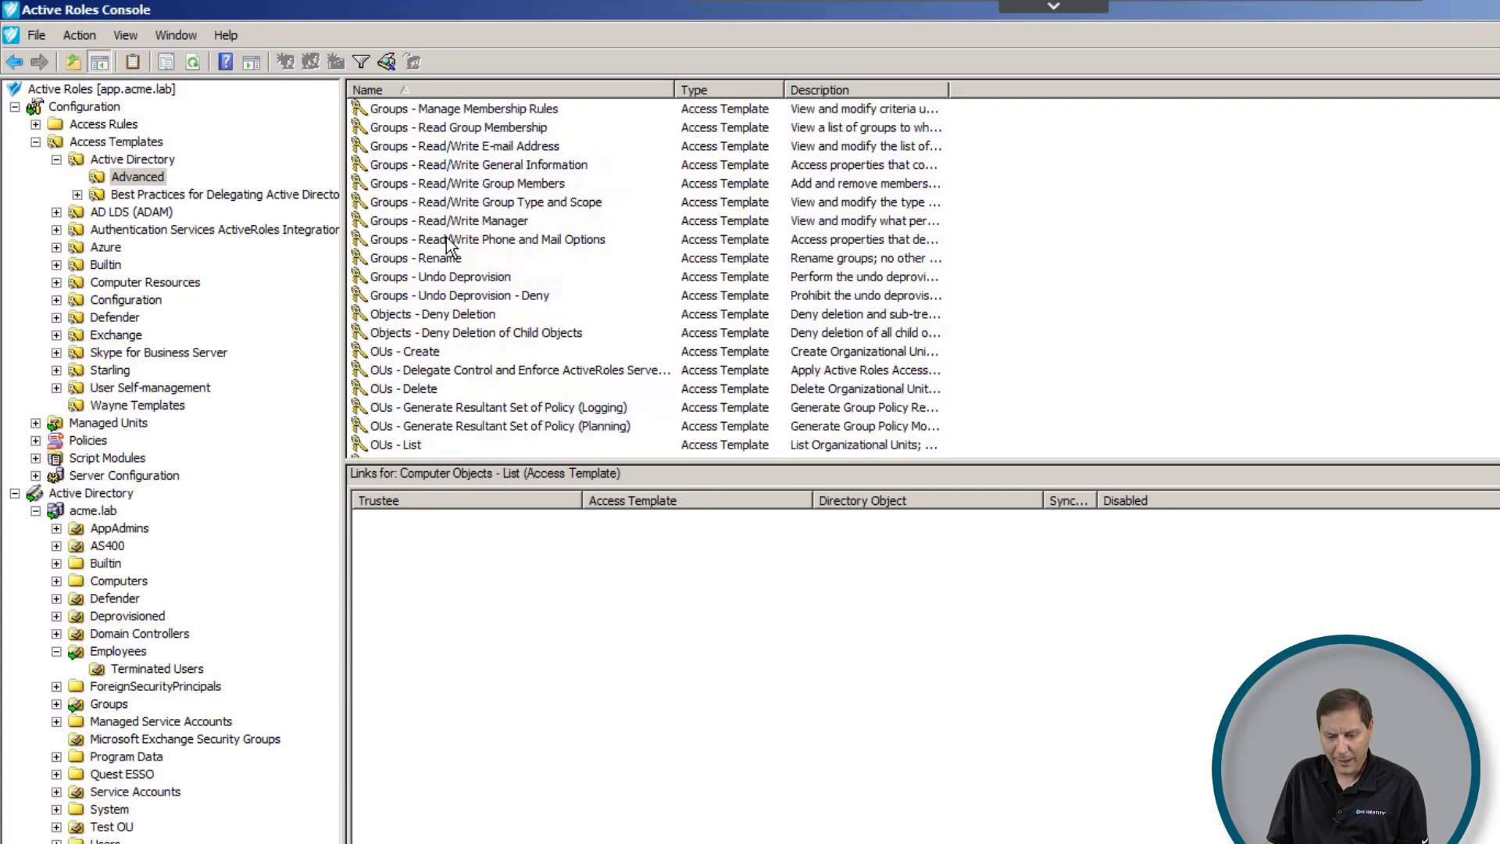
scroll(446, 244, down, 13)
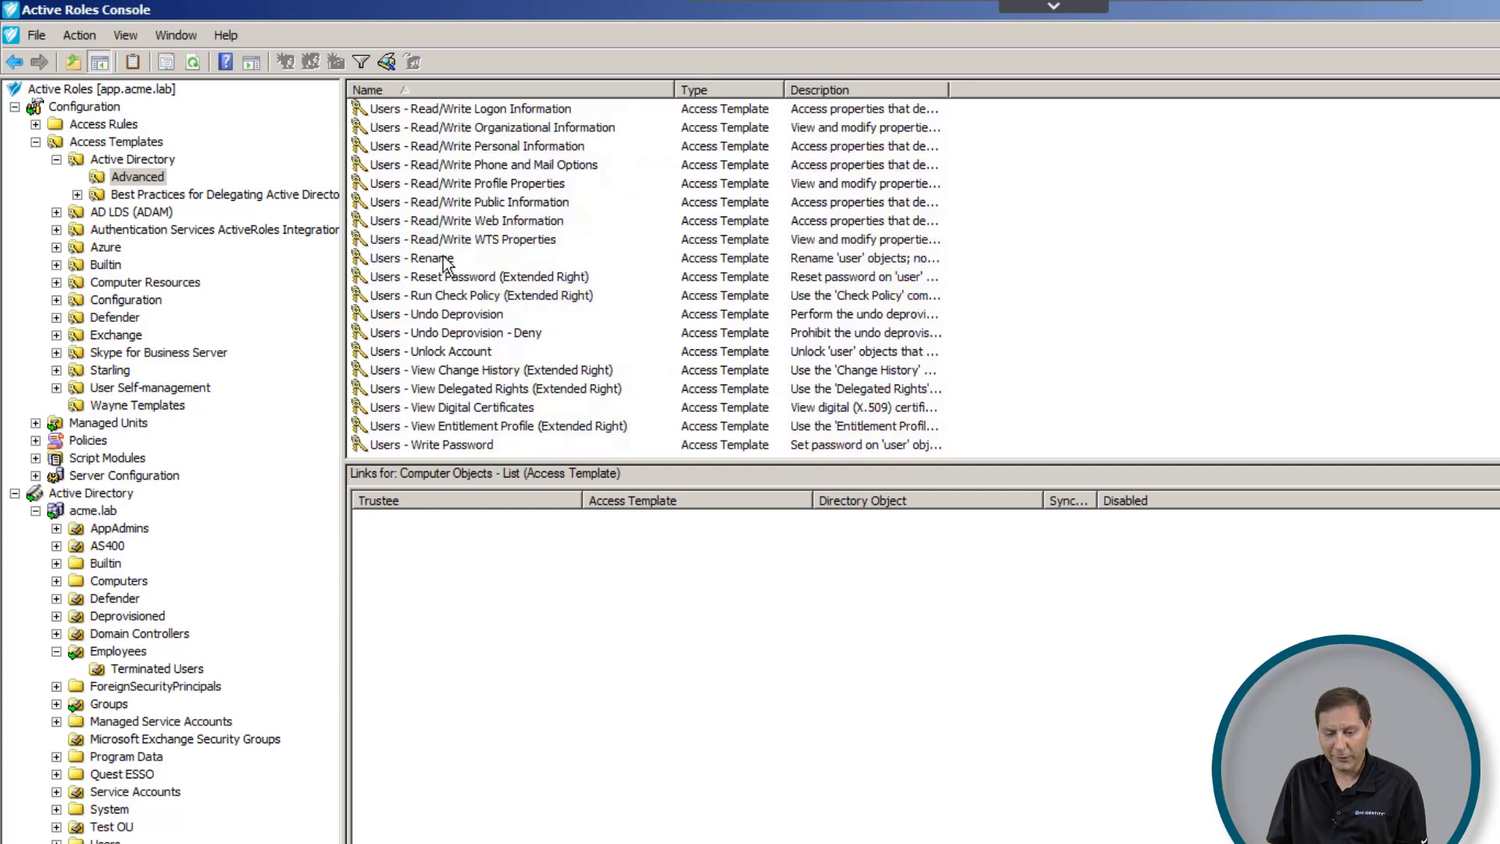
click(122, 407)
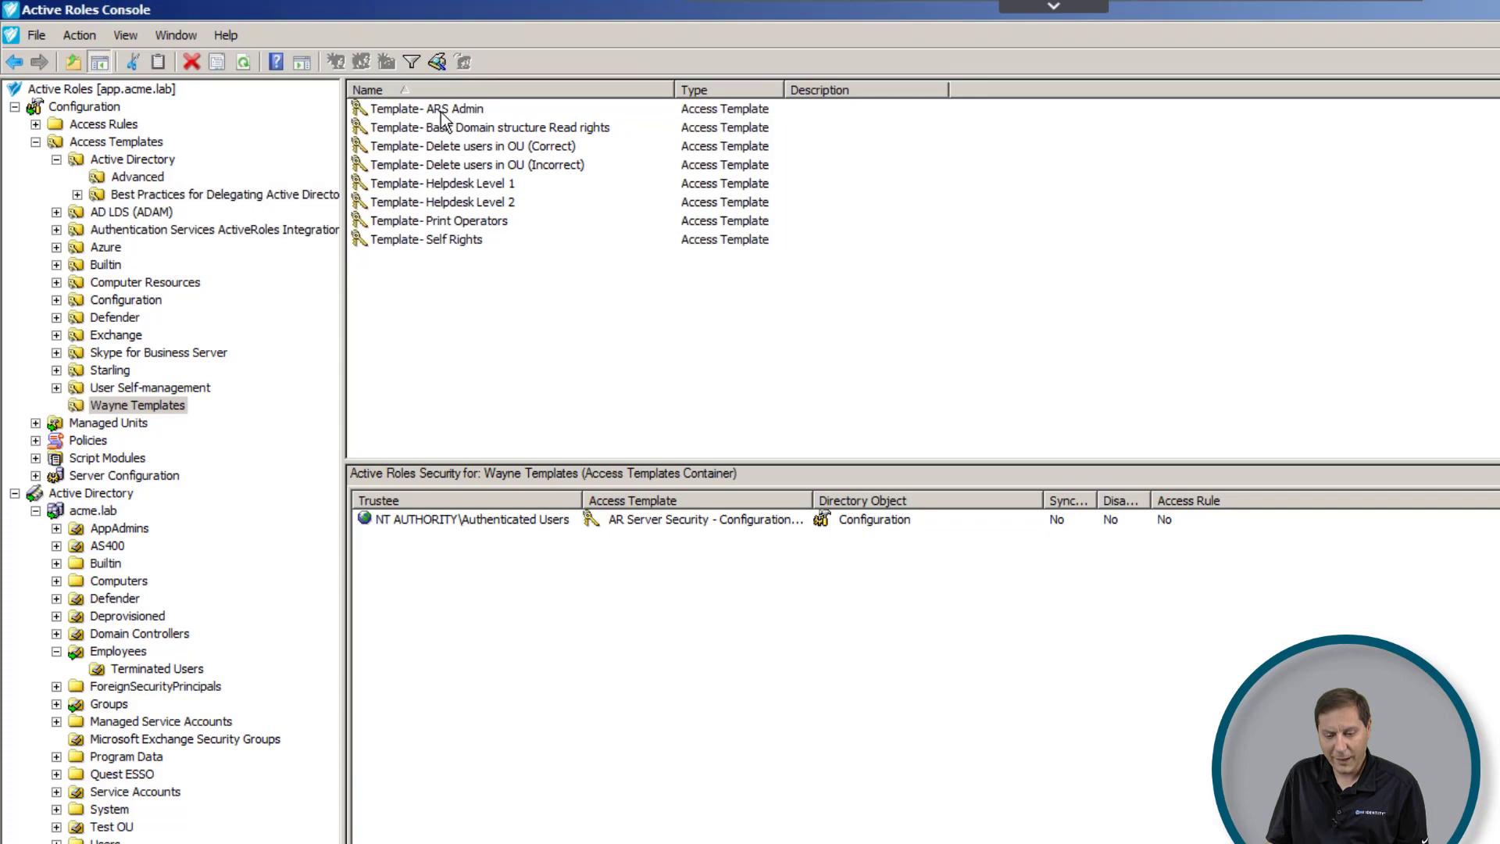
Compare the links of Helpdesk Level 1 and Helpdesk Level 2, then open Level 2's properties
click(437, 184)
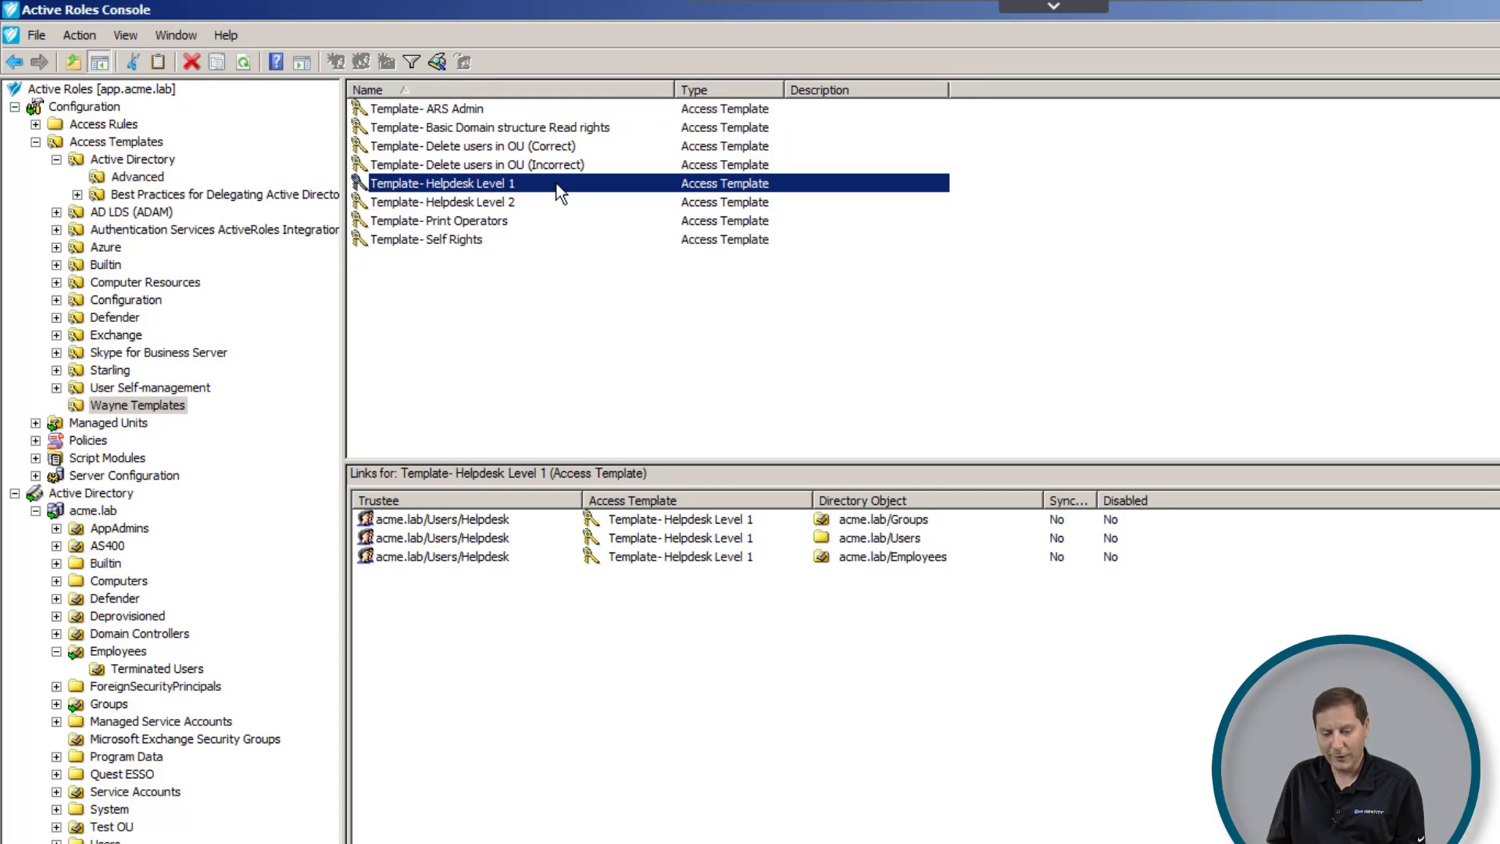
click(491, 203)
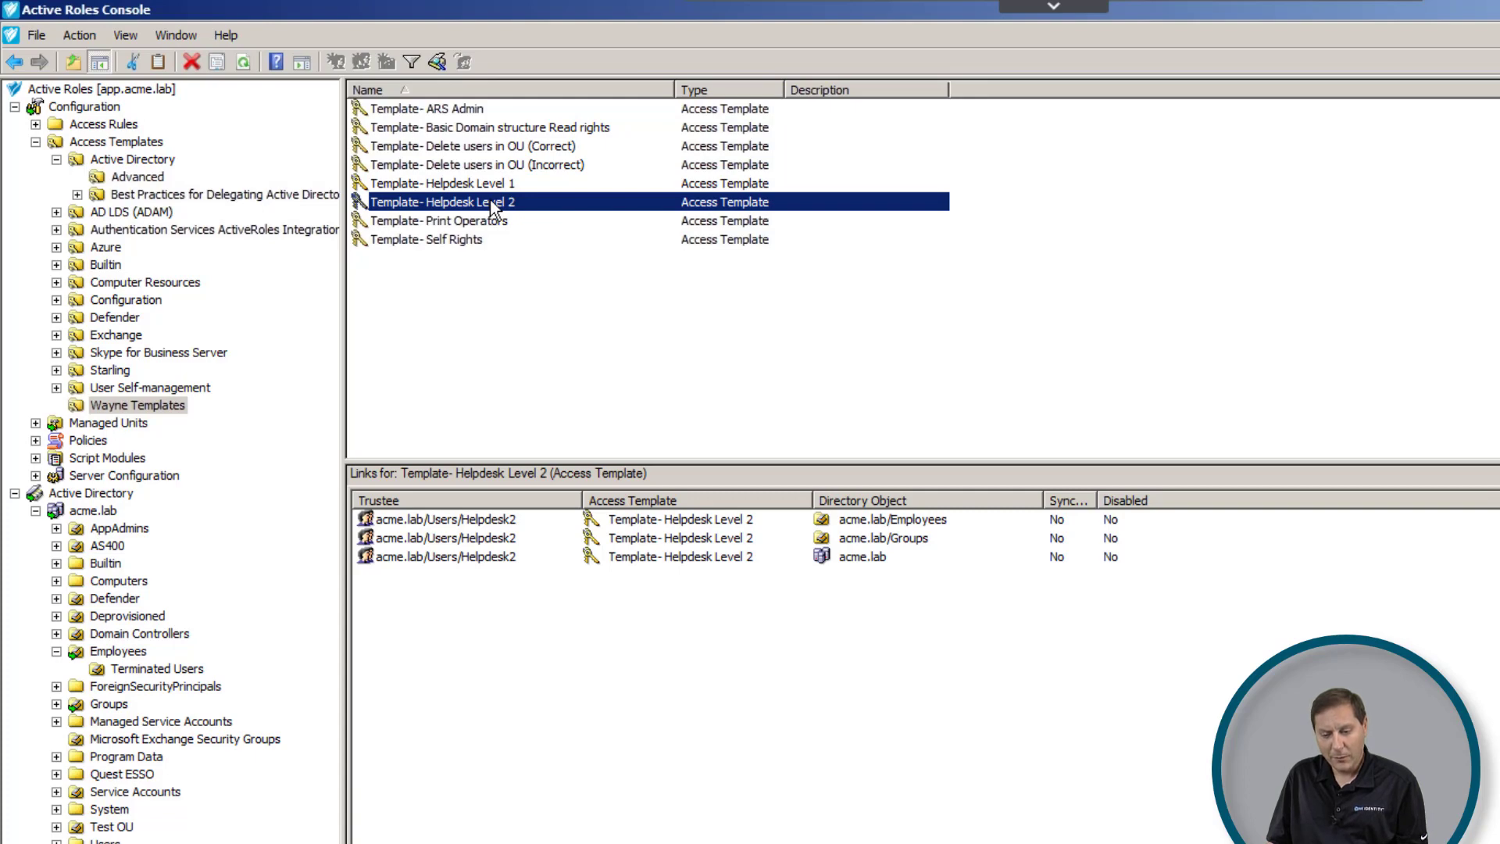
double_click(491, 203)
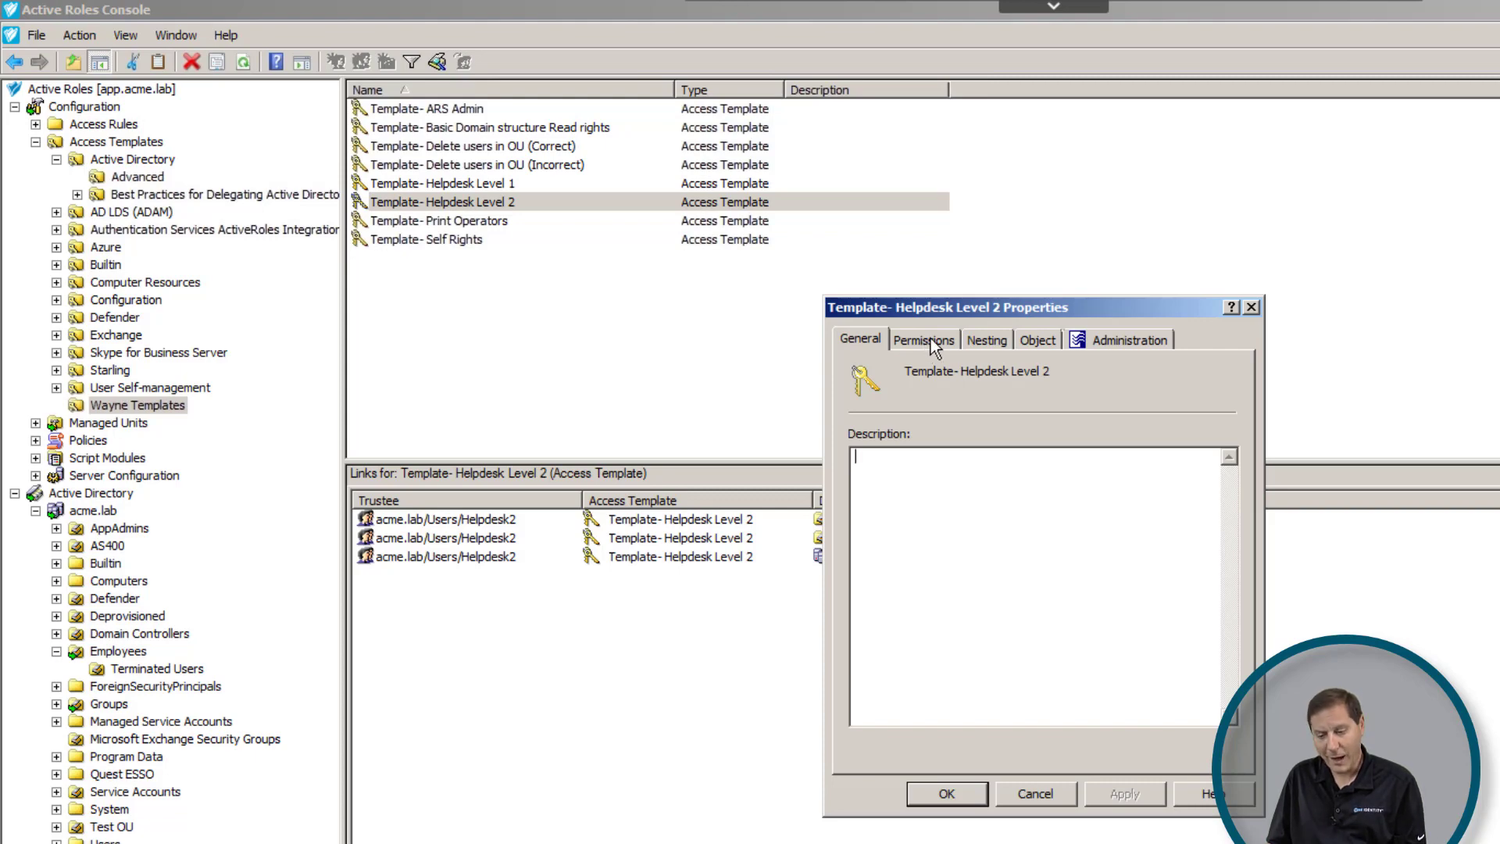
Sort Level 2's nested templates by folder, check Helpdesk Level 1 and Users - Undo Deprovision, then cancel
click(973, 342)
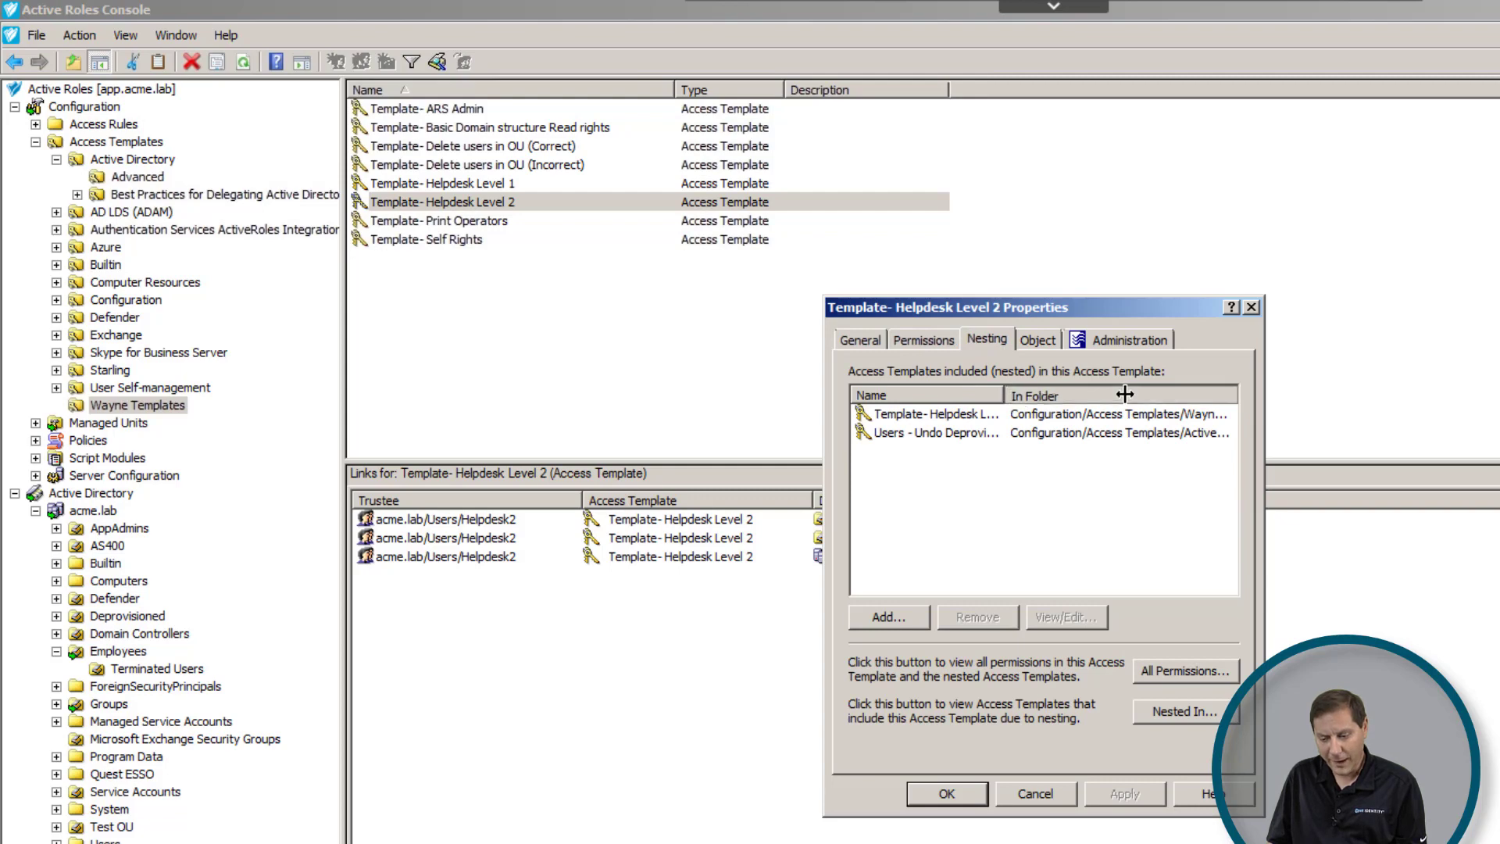
click(1095, 395)
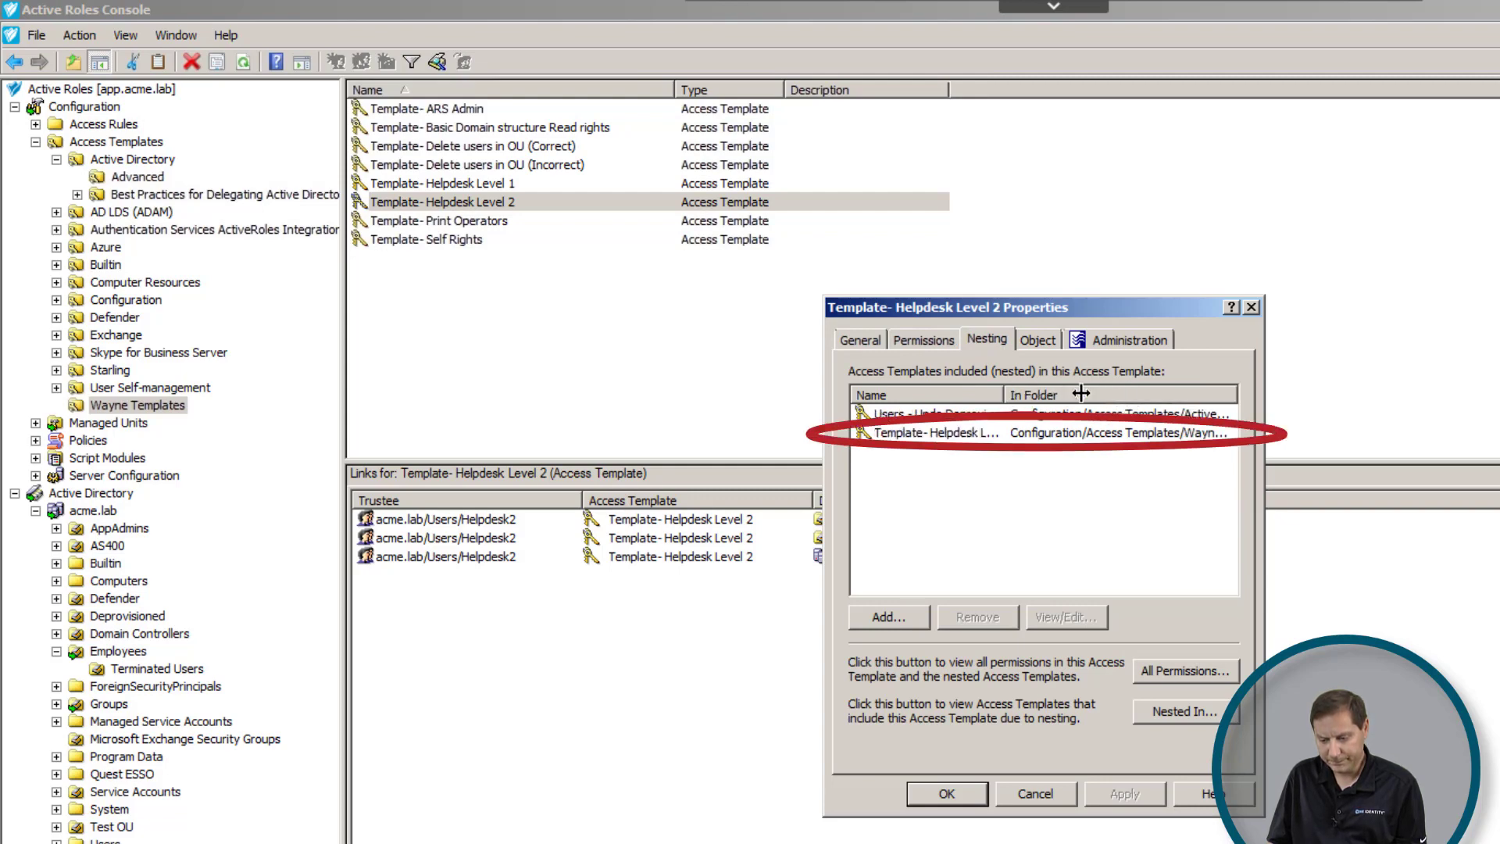
drag(1080, 393, 1077, 395)
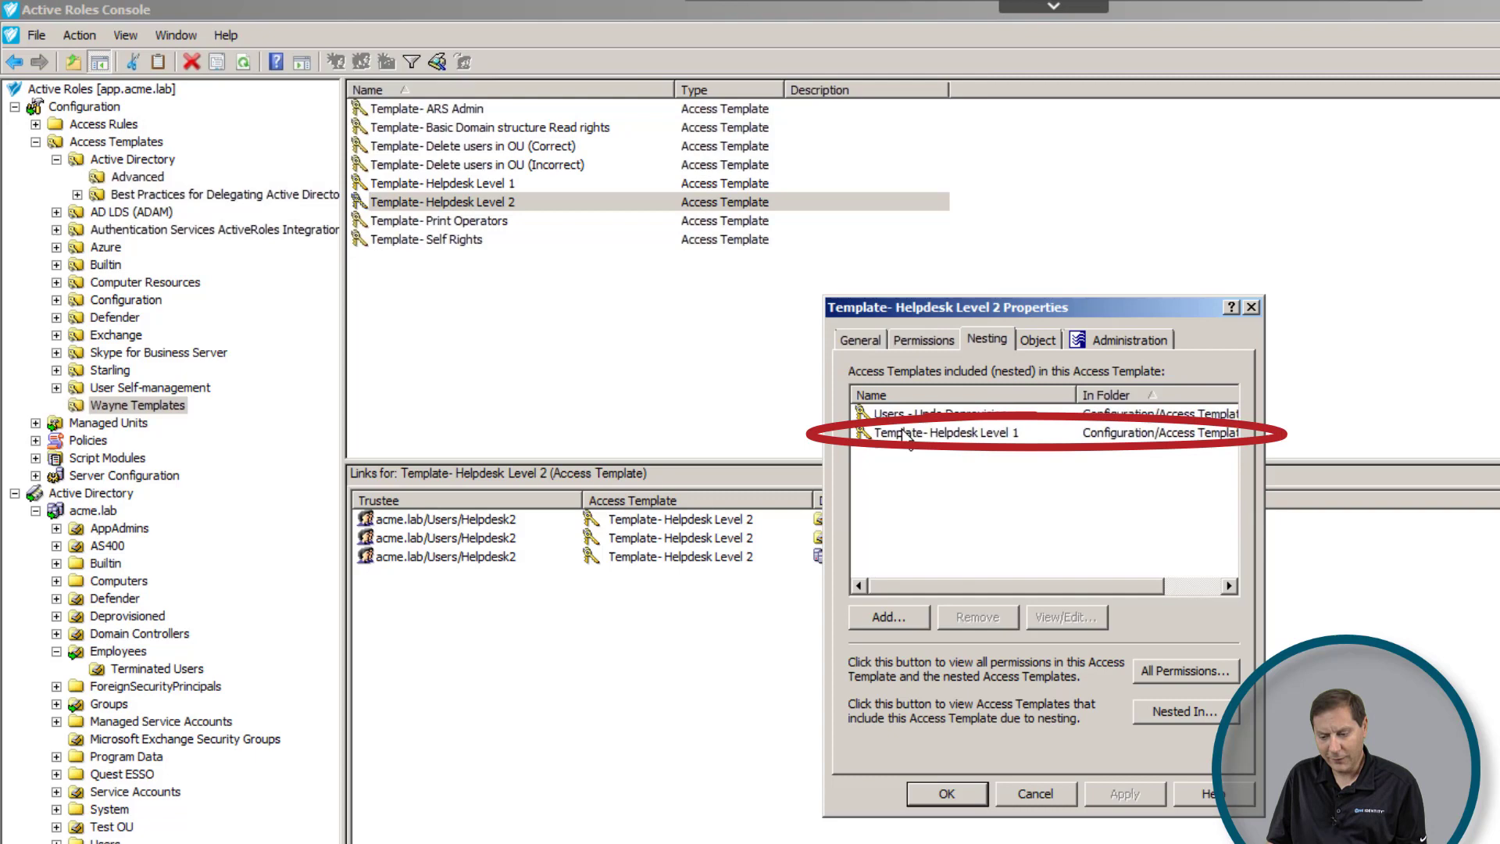
click(1031, 433)
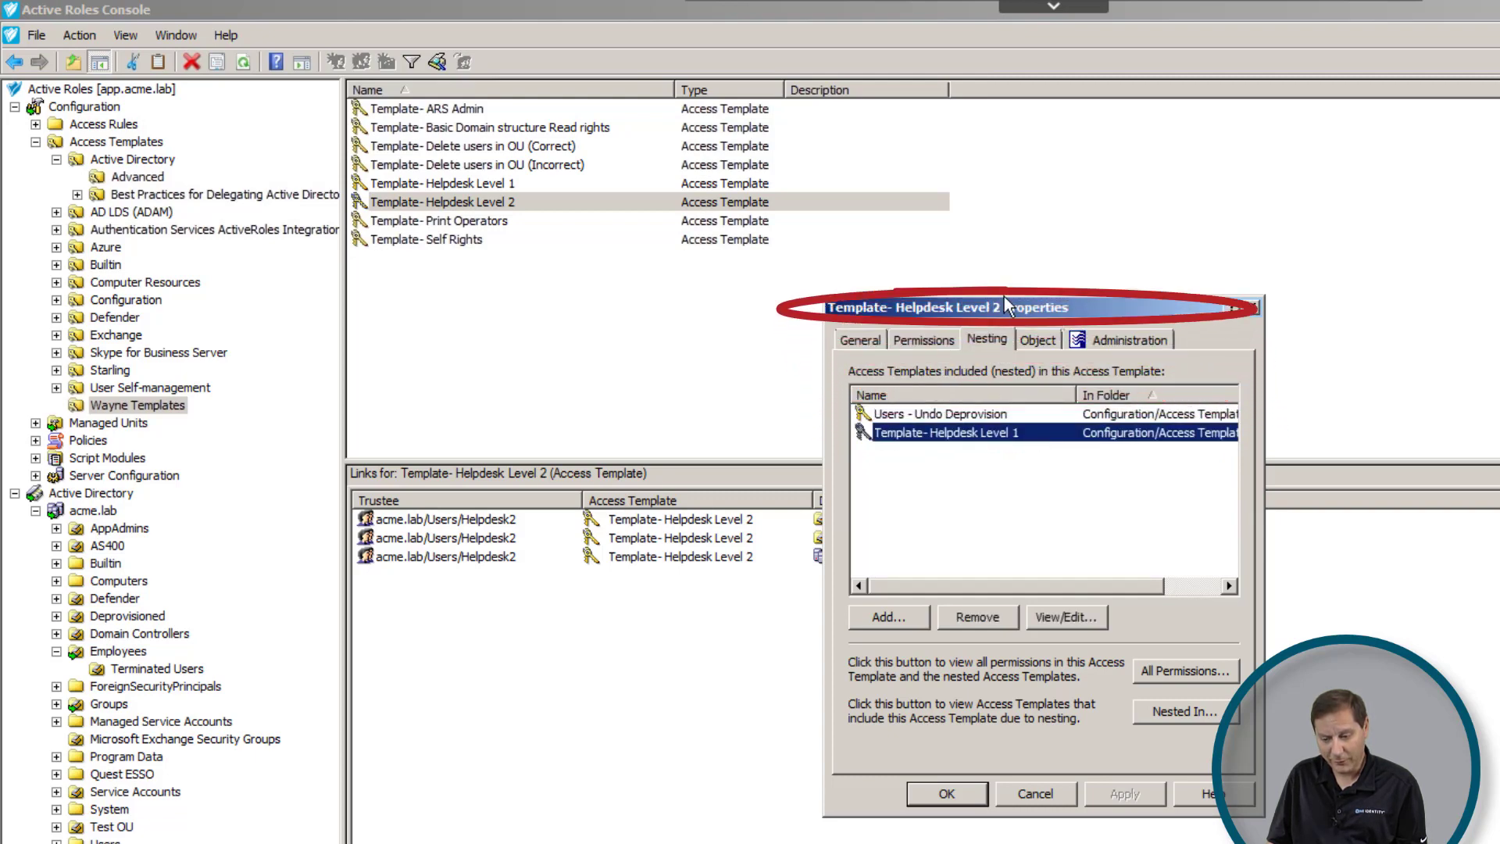
click(949, 416)
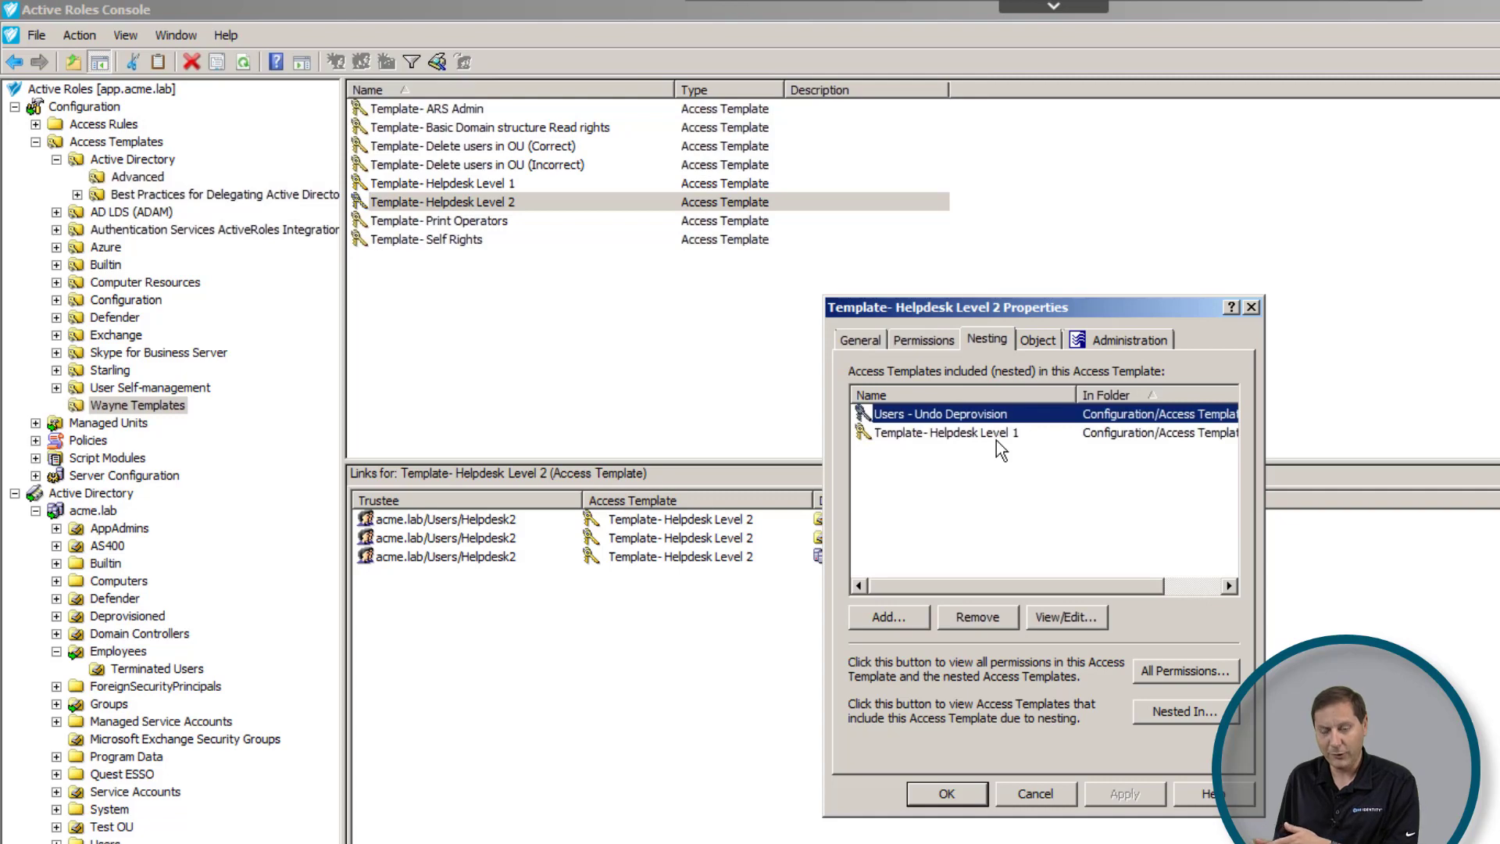
click(1027, 790)
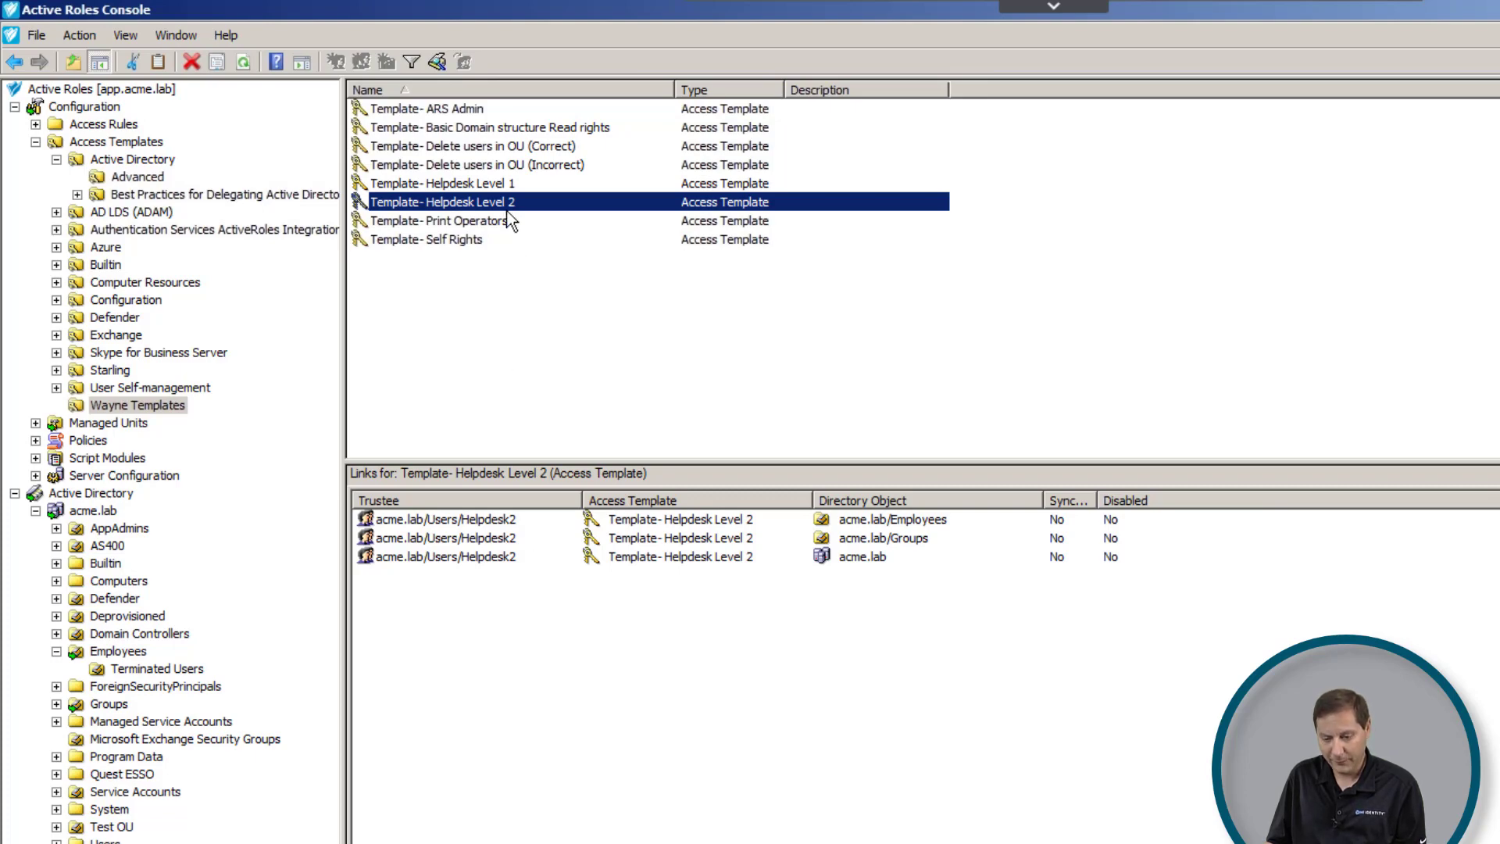
Review Helpdesk Level 1's Helpdesk trustee links over acme.lab/Groups, acme.lab/Users and acme.lab/Employees
click(484, 187)
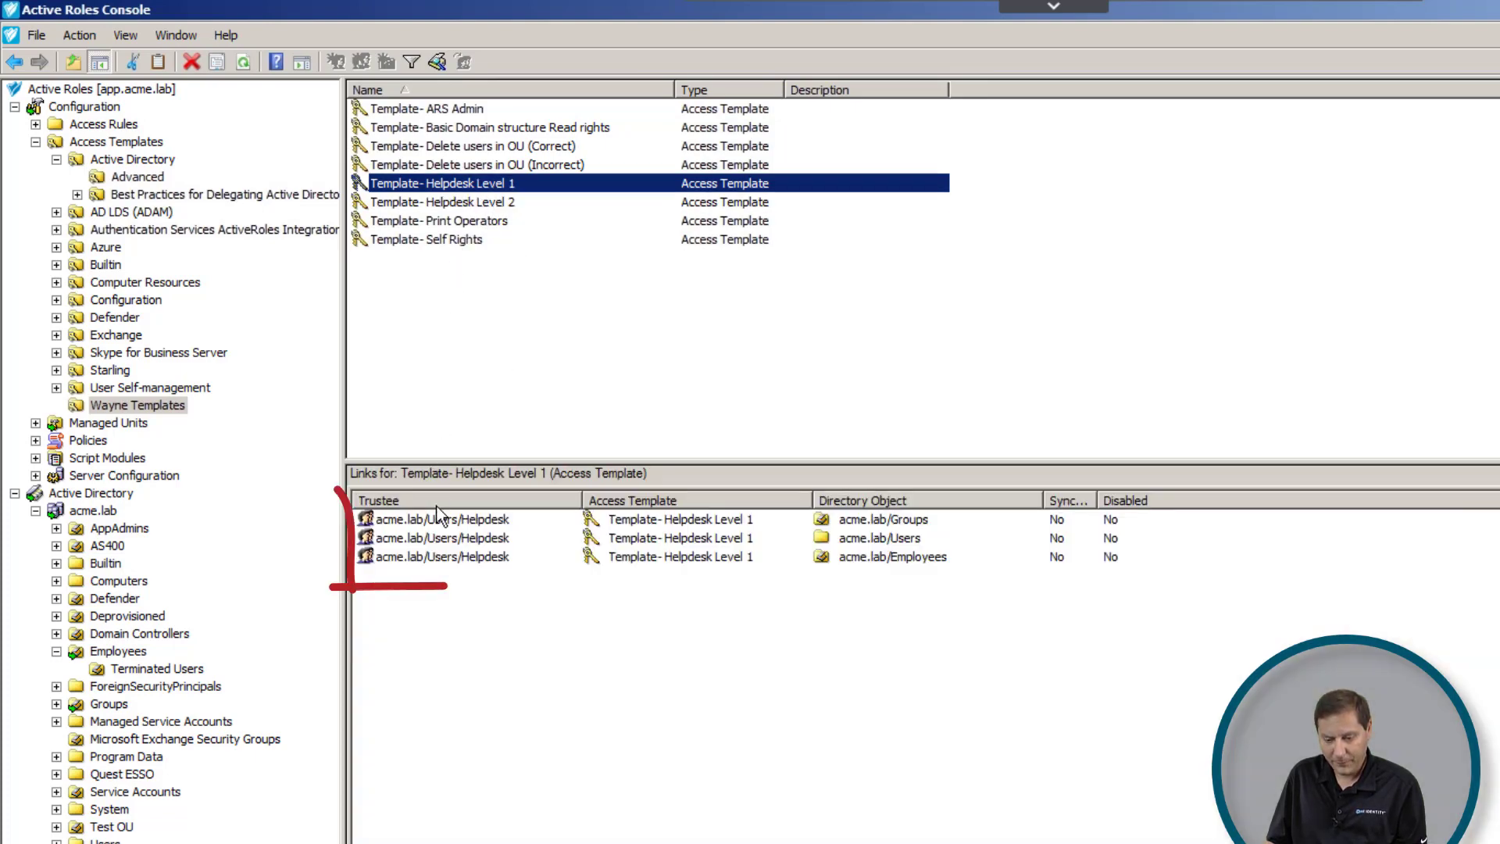
click(429, 521)
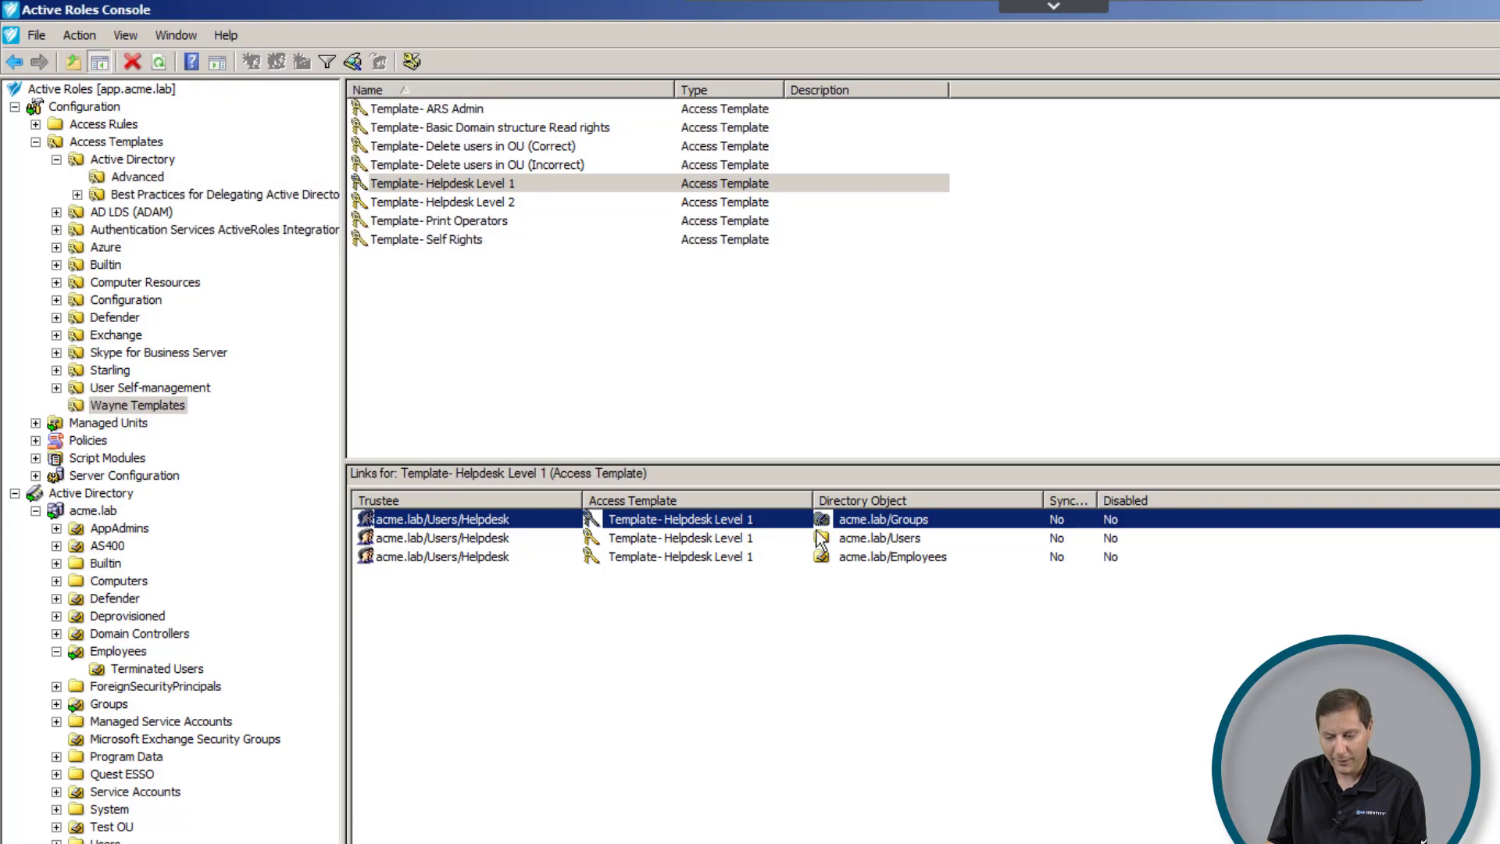
click(889, 541)
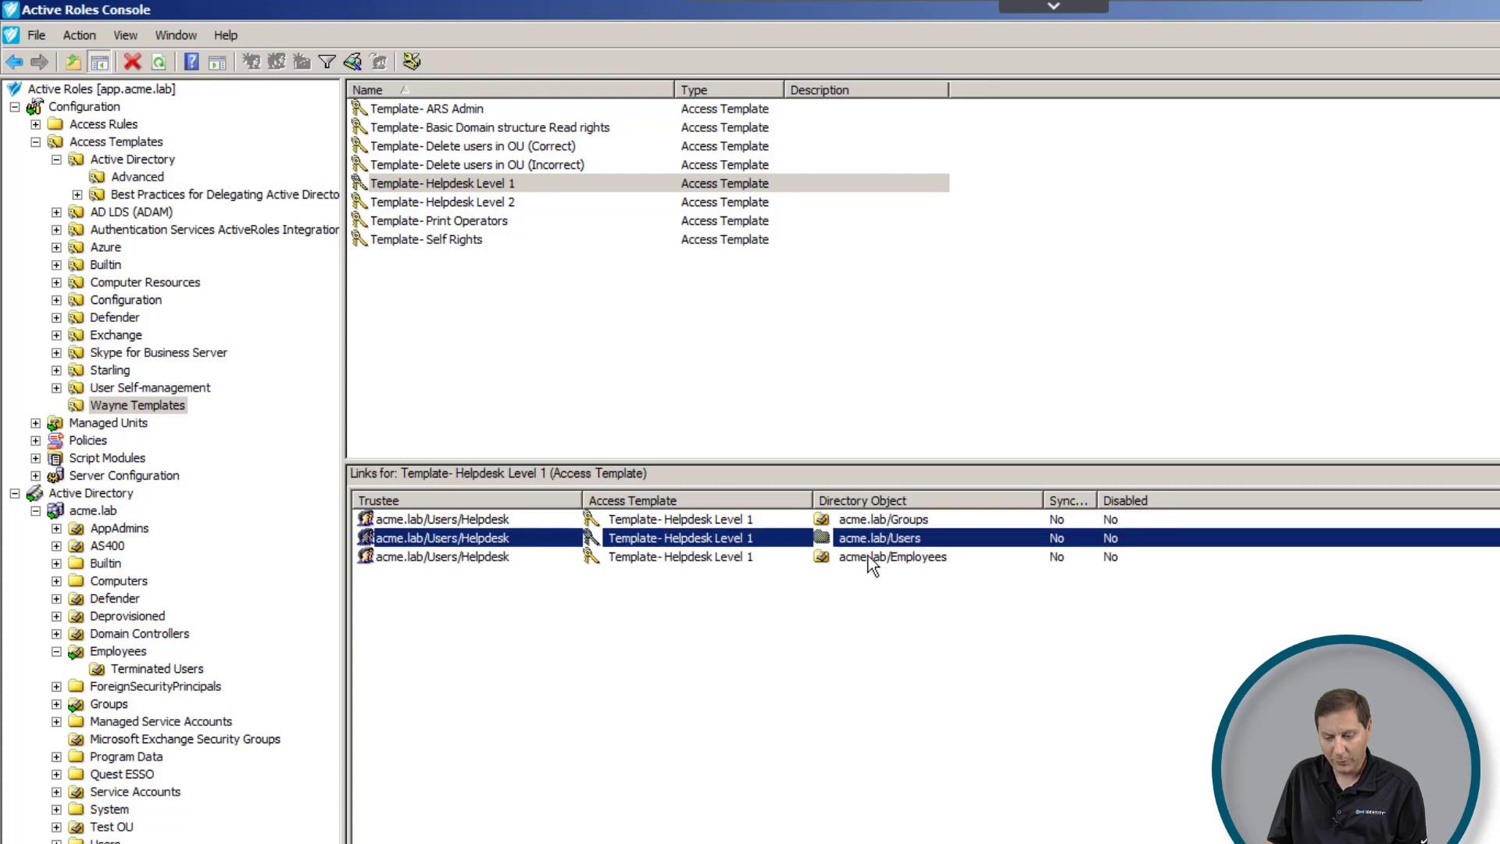
click(865, 559)
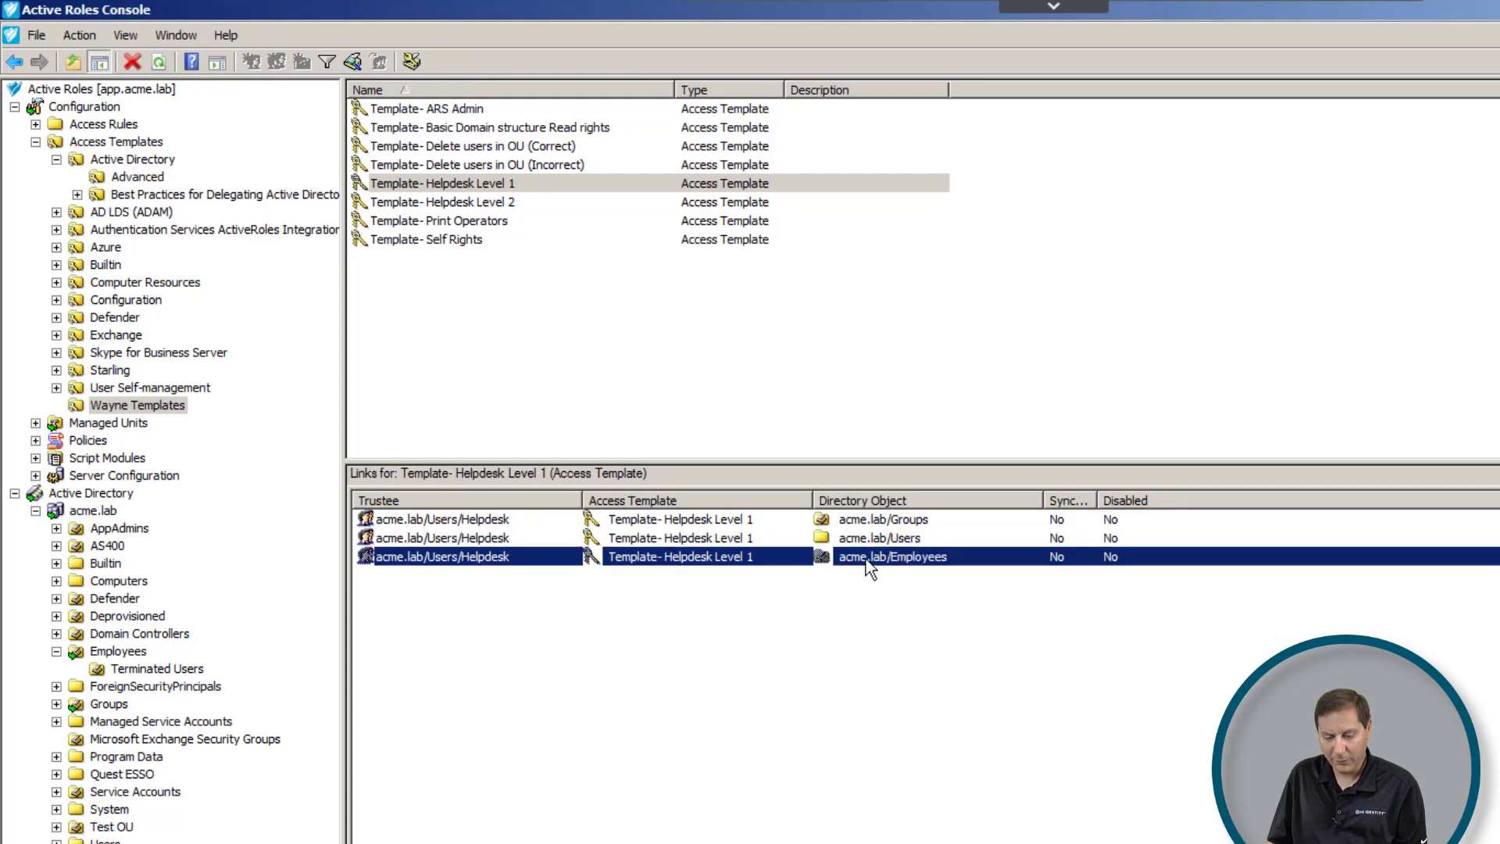